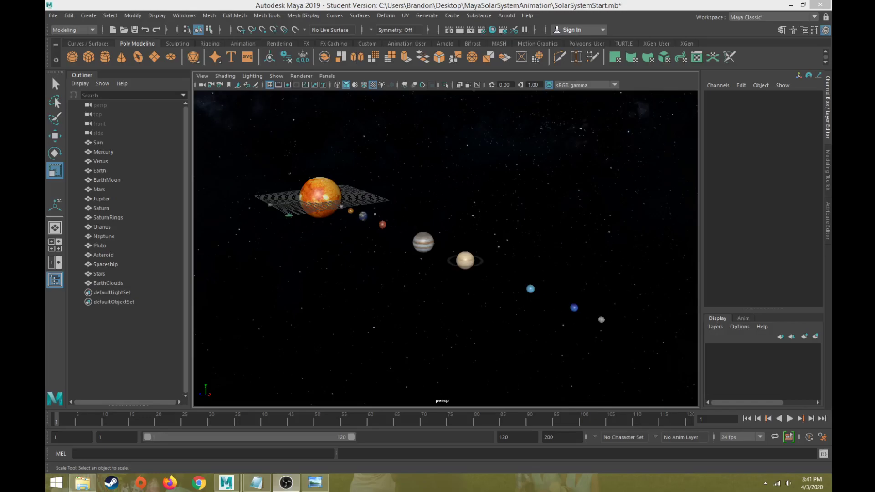
Orbit, zoom and pan toward Earth and Mars, tilting the grid nearly edge-on
left_click_drag(357, 228, 409, 239, "alt")
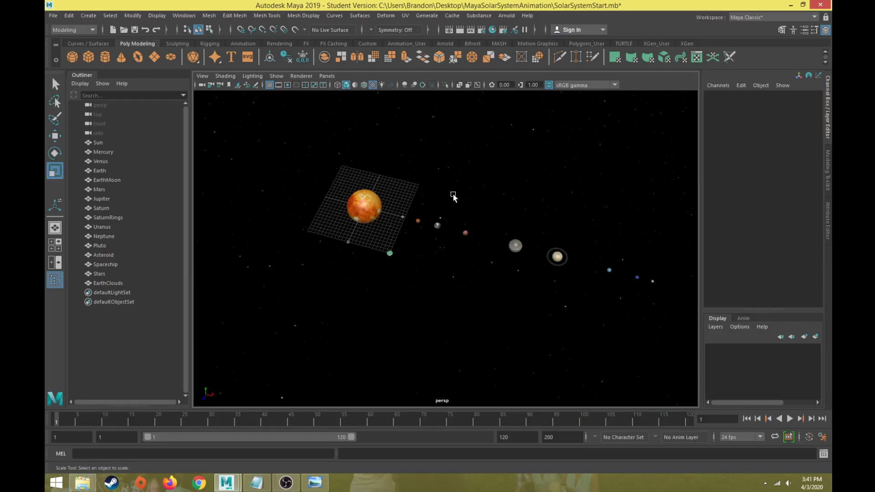
scroll(396, 207, "up", 5)
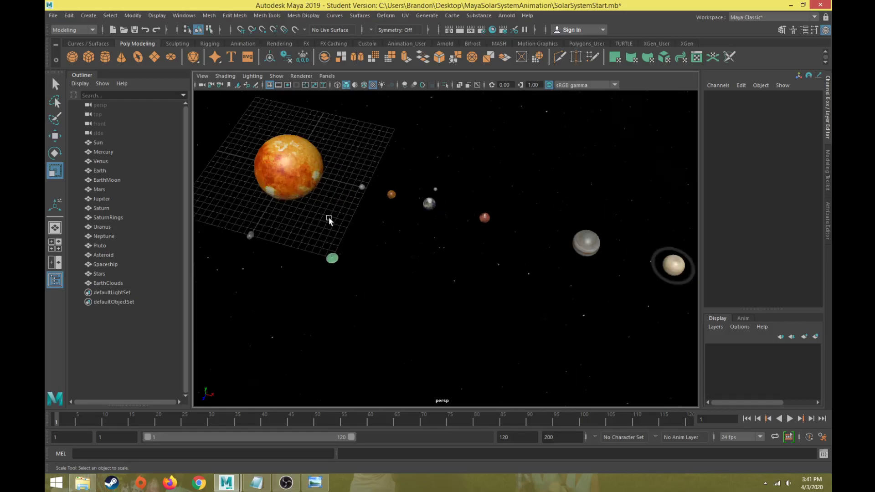
scroll(387, 195, "up", 5)
middle_click_drag(387, 195, 393, 314, "alt")
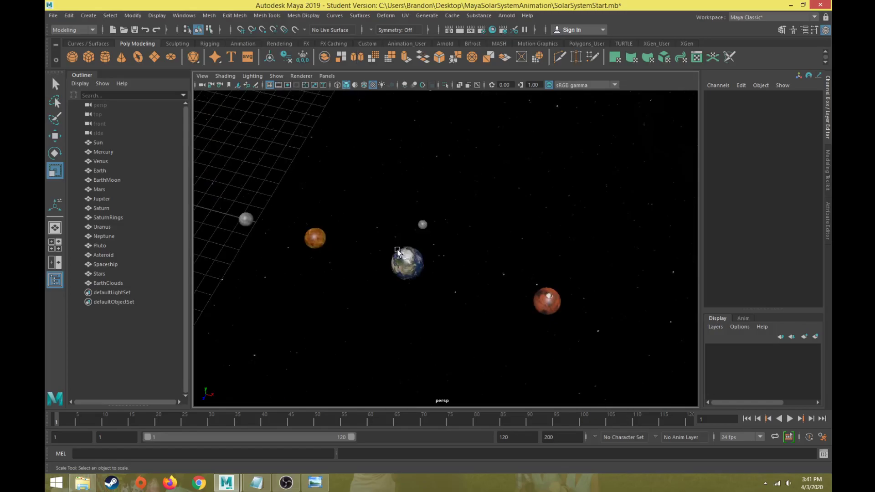
scroll(408, 271, "down", 10)
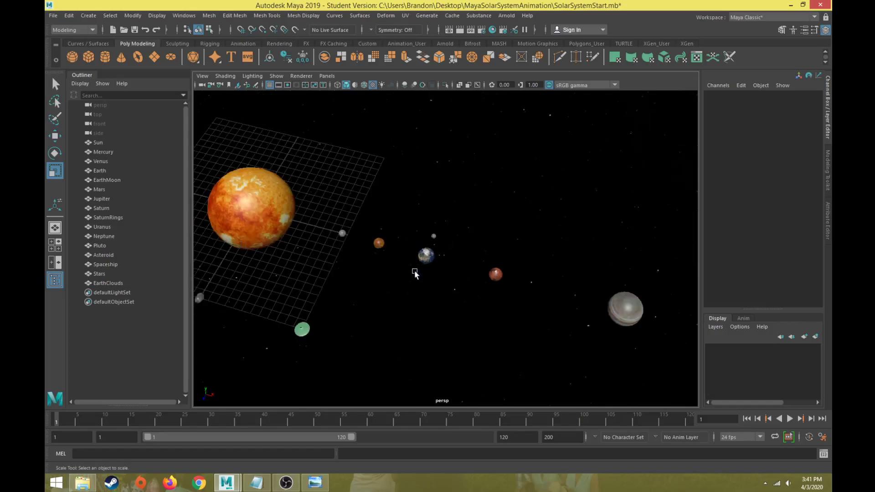
scroll(437, 270, "up", 6)
left_click_drag(433, 256, 427, 251, "alt")
scroll(461, 281, "down", 3)
left_click_drag(461, 281, 334, 211, "alt")
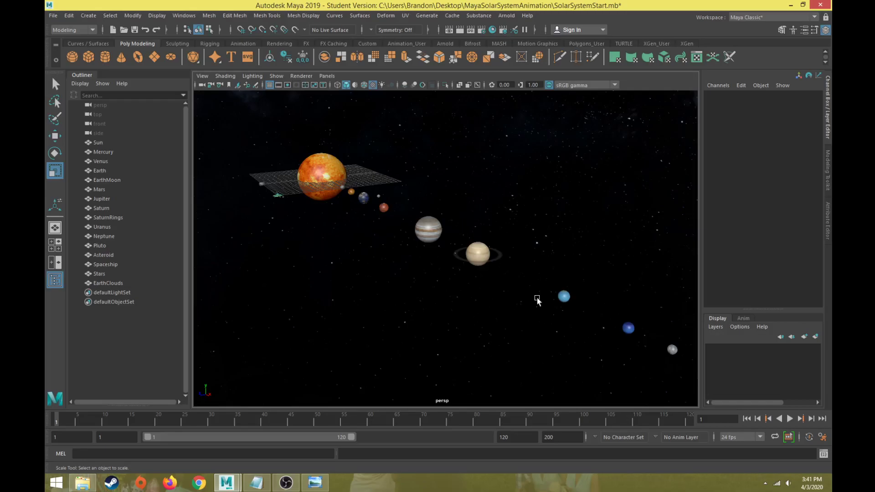
Select the Sun, centre it in view, then undo an accidental scale-up
left_click(323, 174)
right_click_drag(323, 174, 375, 268, "alt")
middle_click_drag(375, 267, 535, 318, "alt")
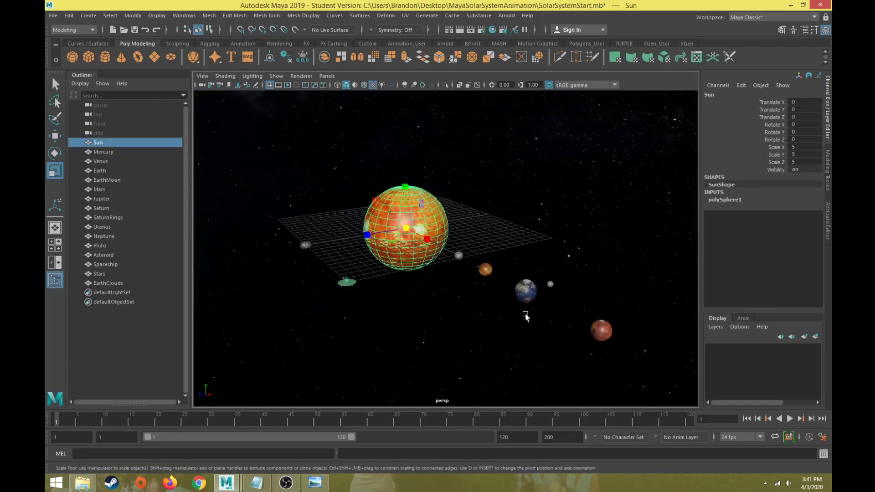
left_click_drag(407, 228, 433, 276)
key("ctrl+z")
Move the asteroid along Z past the Sun, then undo the move
left_click(304, 246)
key("w")
left_click_drag(396, 254, 659, 248)
key("ctrl+z")
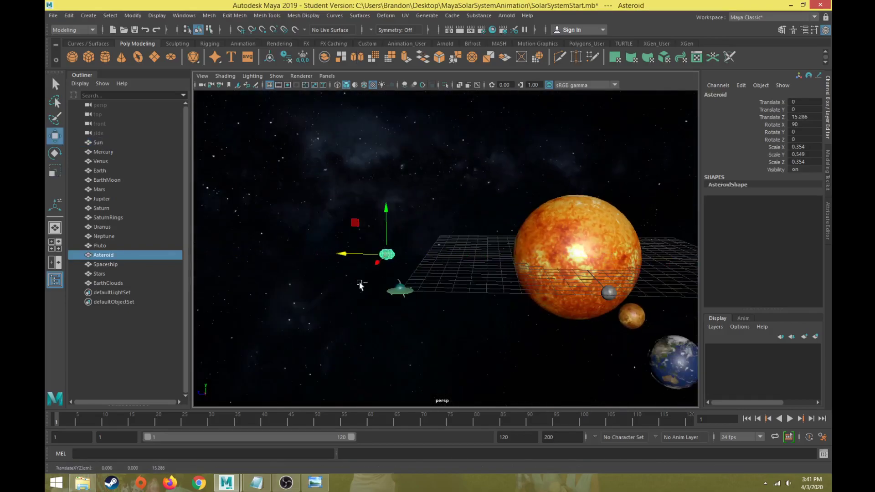
Select the Spaceship and orbit around it to bring the Sun into view
left_click(395, 294)
left_click(395, 293)
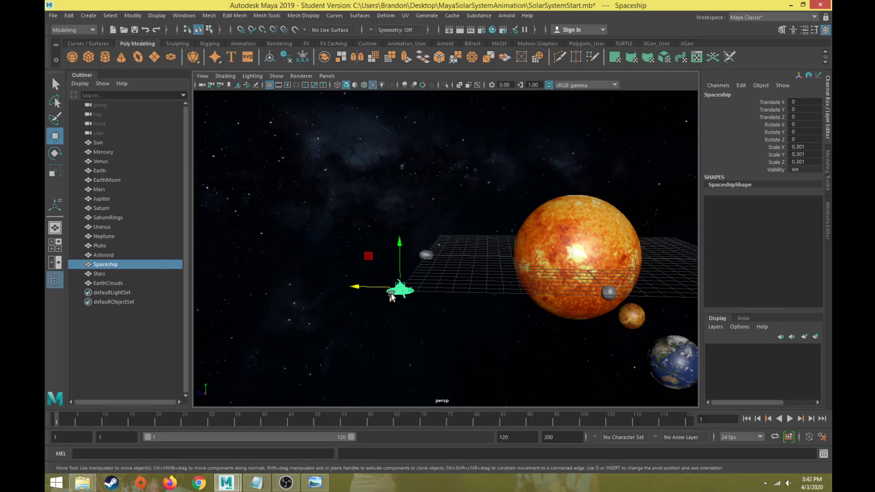
left_click_drag(390, 297, 458, 238, "alt")
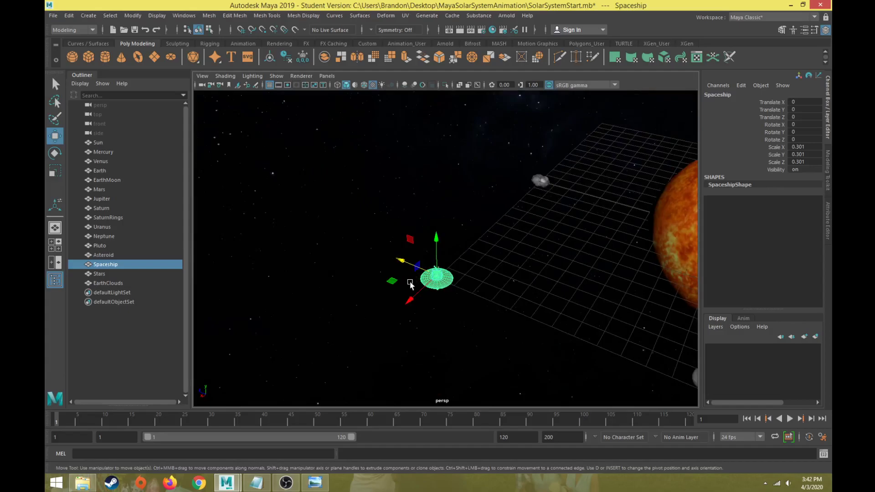
scroll(413, 284, "down", 4)
scroll(413, 286, "down", 1)
left_click_drag(414, 287, 477, 294, "alt")
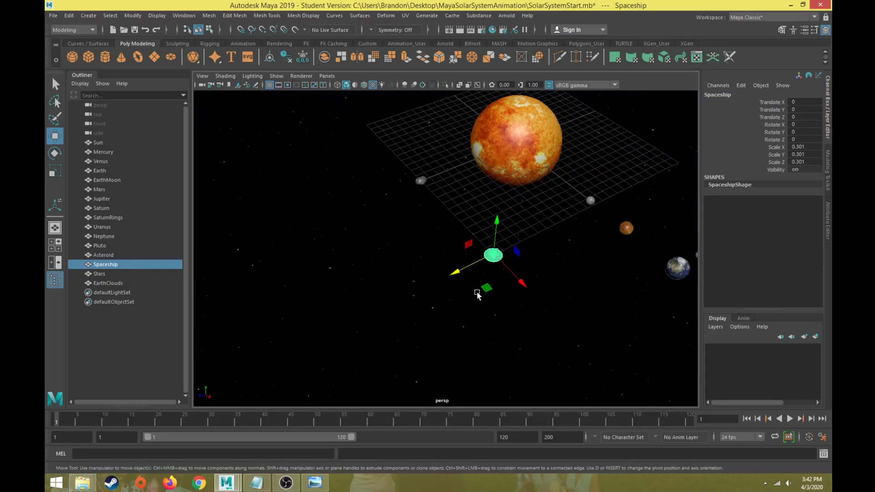
scroll(468, 294, "down", 5)
middle_click_drag(534, 294, 520, 373, "alt")
scroll(405, 230, "up", 3)
scroll(484, 264, "down", 2)
Select the Sun and orbit the view around it
left_click(479, 262)
scroll(464, 284, "up", 5)
middle_click_drag(458, 279, 416, 265, "alt")
mouse_move(417, 267)
left_mouse_down("alt")
mouse_move(440, 268)
mouse_move(413, 273)
left_mouse_up("alt")
scroll(426, 299, "up", 5)
middle_click_drag(431, 303, 374, 295, "alt")
scroll(389, 292, "down", 2)
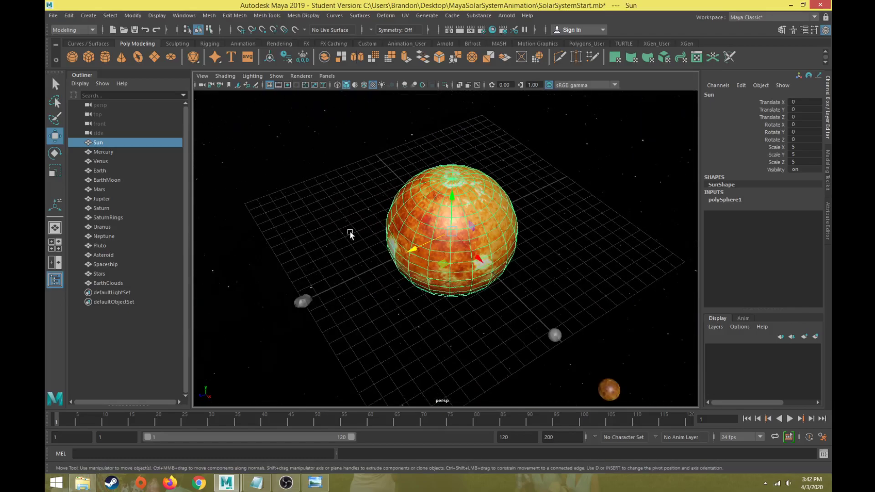
Delete the Sun's construction history with Edit > Delete by Type > History
left_click(475, 274)
left_click_drag(475, 275, 502, 268, "alt")
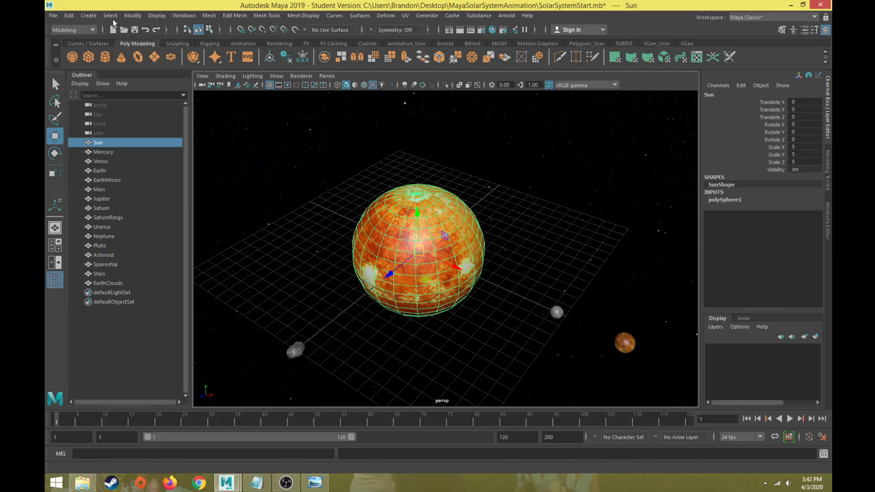
left_click(72, 15)
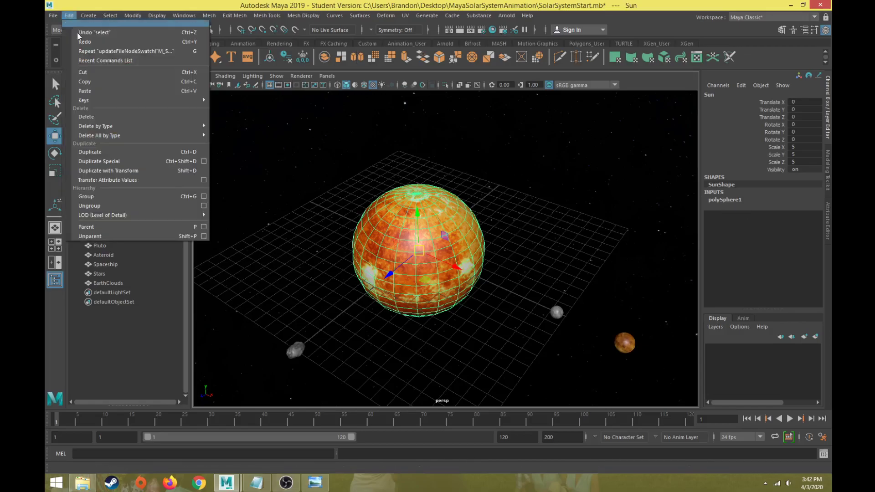
mouse_move(130, 121)
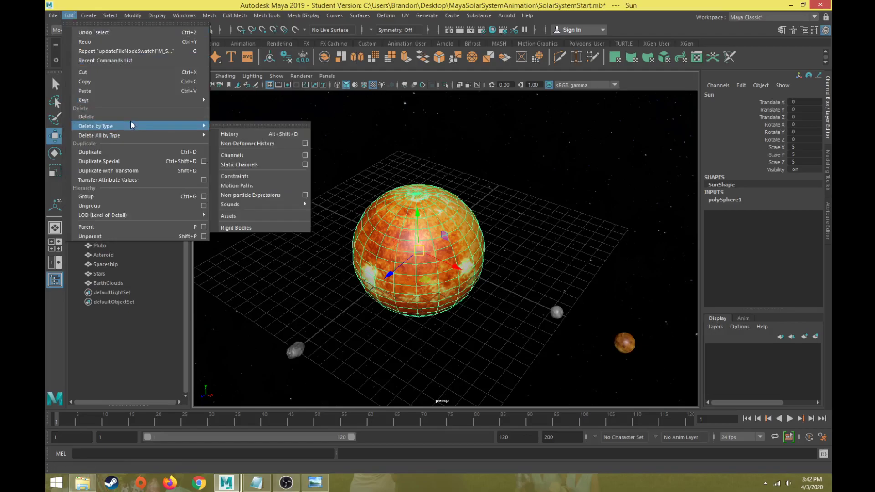
left_click(232, 134)
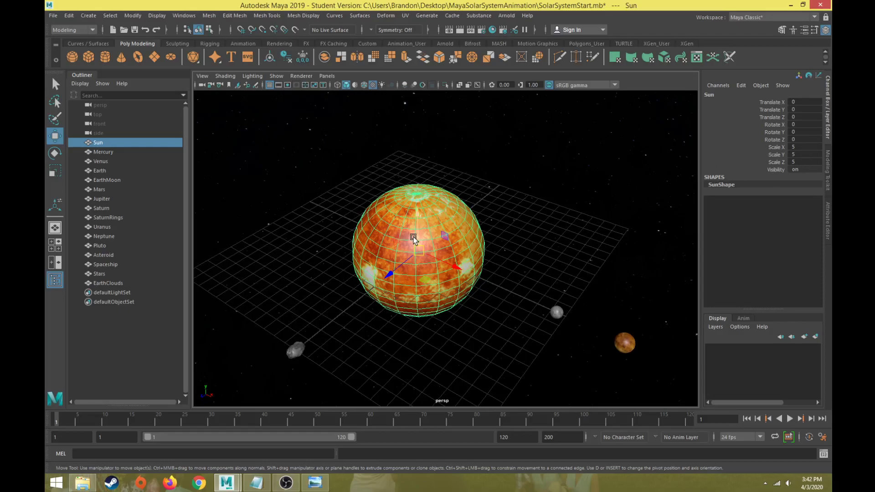
Apply Modify > Freeze Transformations to the Sun, then select Mercury
left_click(132, 15)
left_click(140, 58)
middle_click_drag(543, 265, 507, 278, "alt")
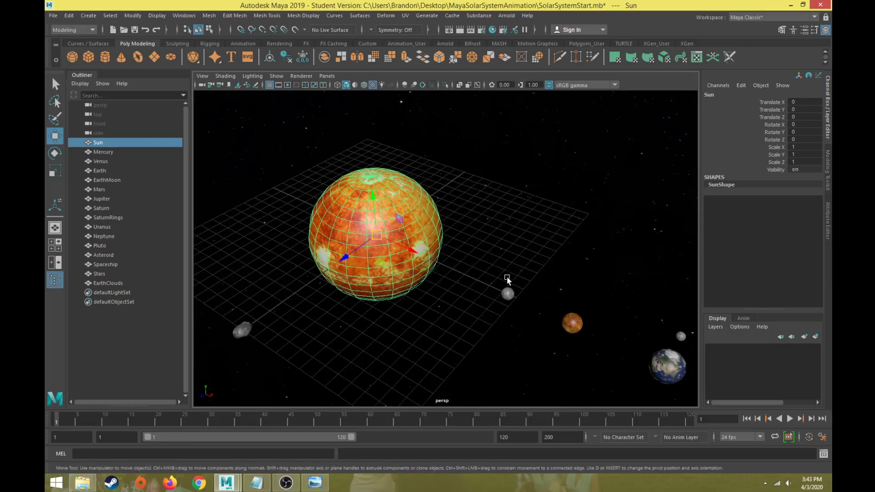
left_click(508, 292)
Frame Mercury with F and undo a stray rotation made with the rotate tool
scroll(508, 293, "up", 6)
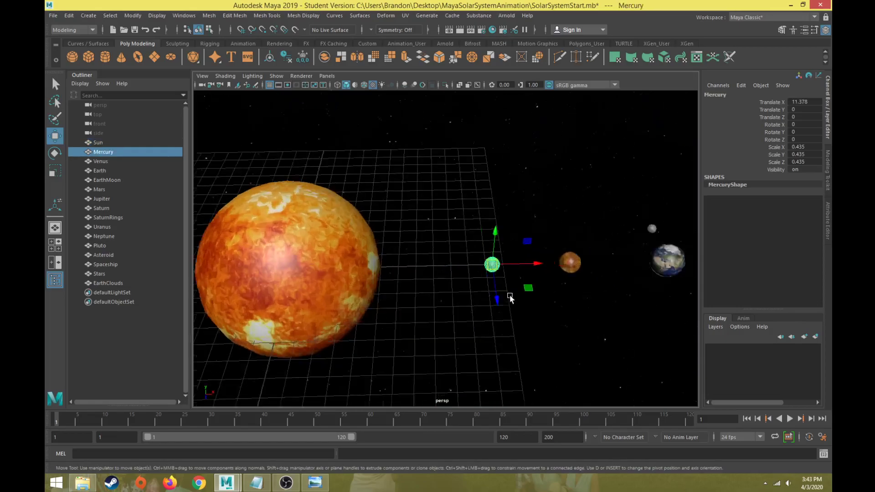
scroll(444, 299, "down", 2)
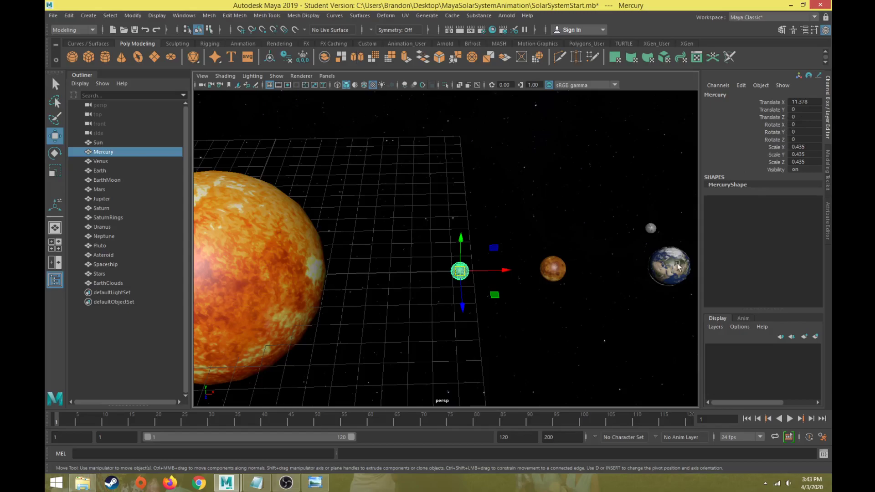
scroll(498, 300, "up", 1)
scroll(496, 303, "down", 2)
scroll(495, 302, "down", 1)
scroll(497, 300, "up", 5)
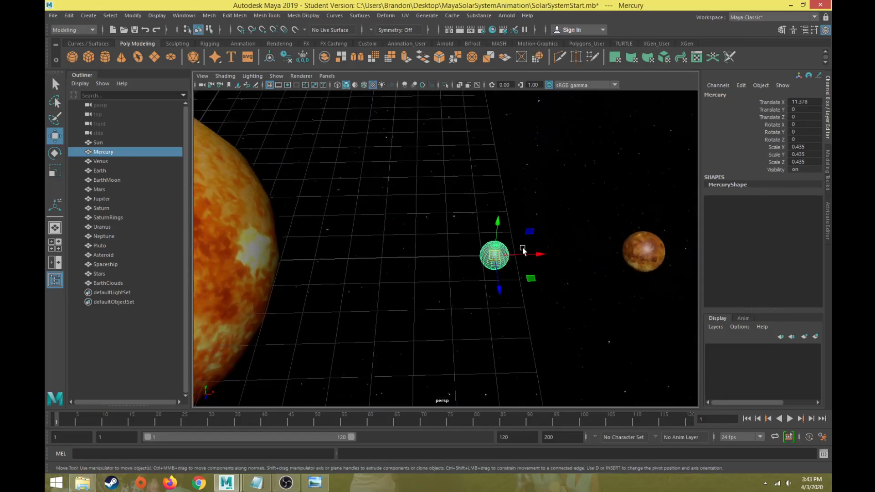
scroll(506, 259, "down", 4)
scroll(519, 244, "down", 1)
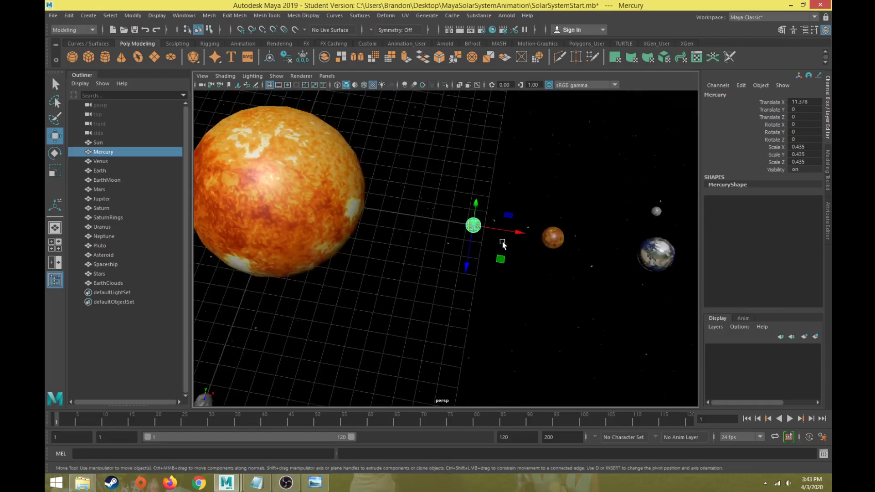
key("e")
scroll(489, 247, "up", 4)
left_click_drag(489, 247, 418, 305, "alt")
key("f")
key("ctrl+z")
Return to the move tool and pan the view to centre Mercury
scroll(424, 296, "down", 10)
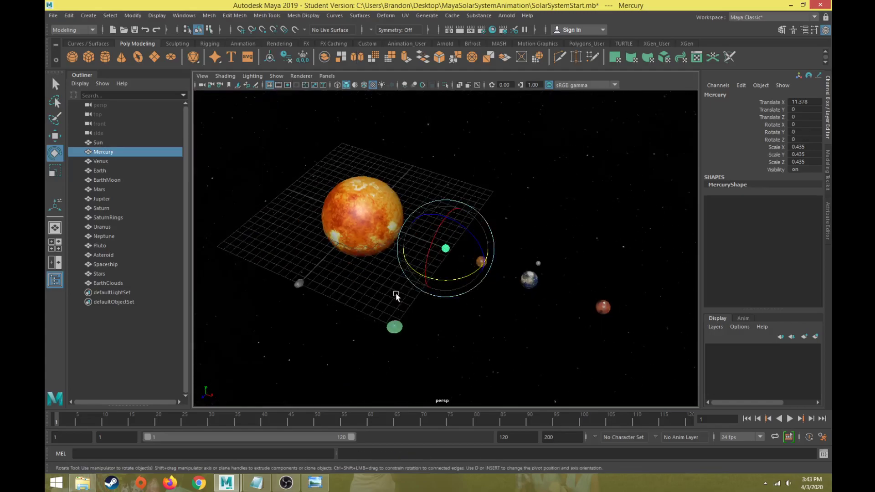
scroll(415, 295, "up", 4)
key("w")
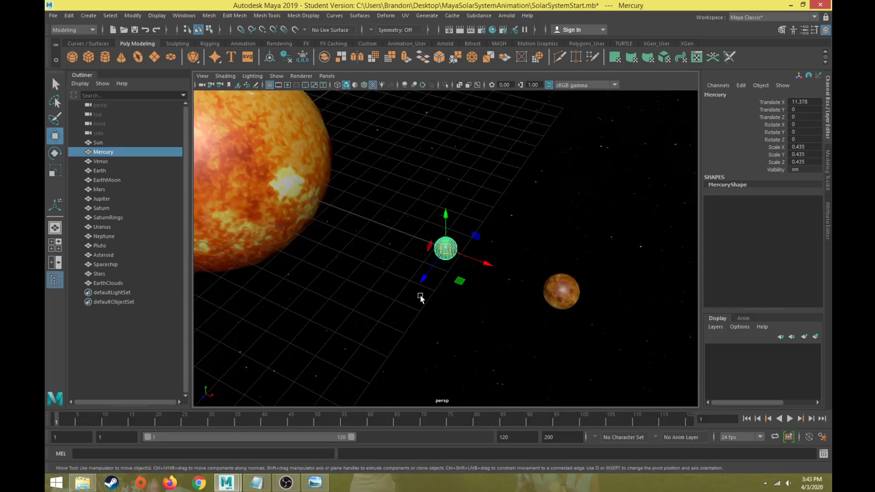
scroll(435, 303, "up", 4)
scroll(442, 309, "down", 6)
scroll(447, 314, "down", 6)
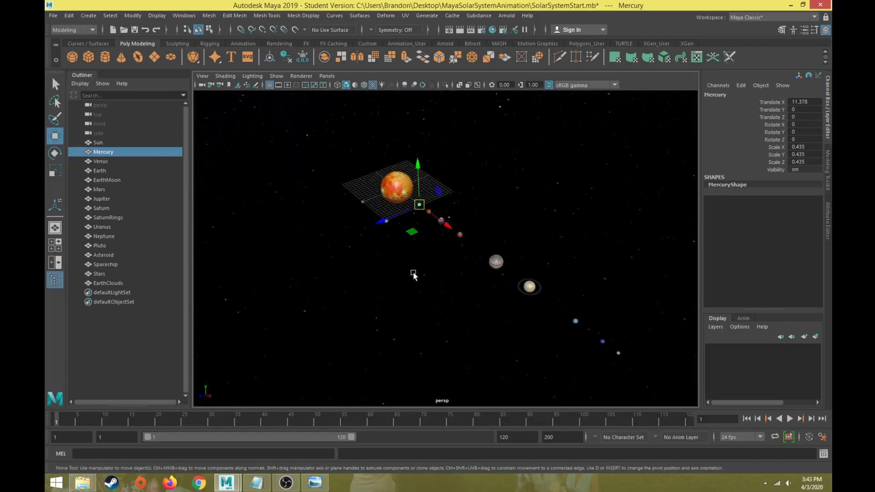
middle_click_drag(407, 273, 387, 244, "alt")
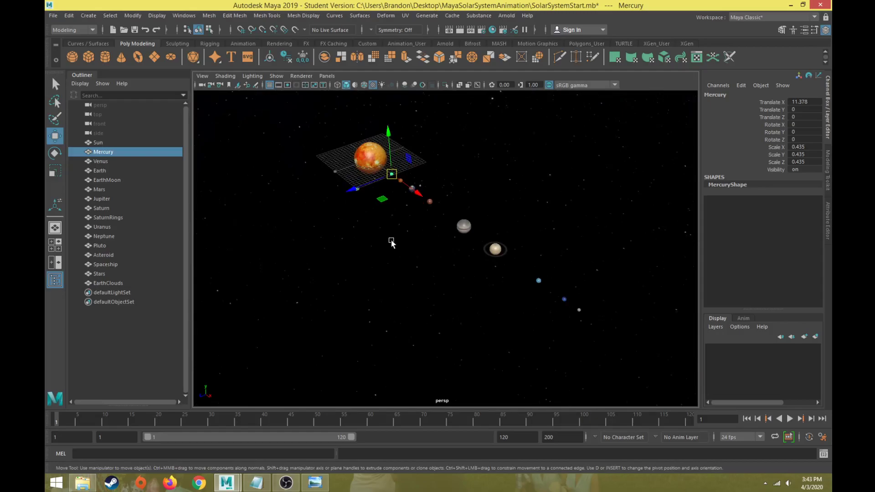
scroll(390, 239, "up", 5)
middle_click_drag(361, 186, 480, 353, "alt")
Orbit and pan across the scene to bring the Sun to the centre
scroll(418, 267, "up", 7)
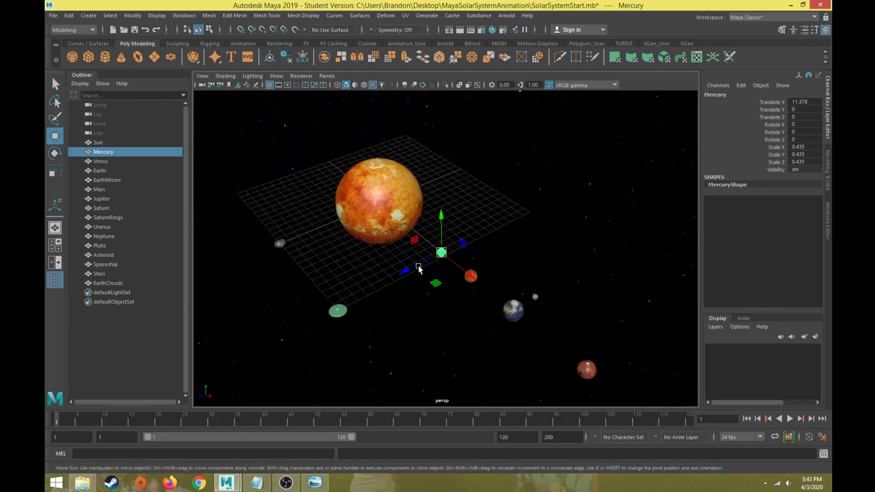
scroll(474, 263, "up", 3)
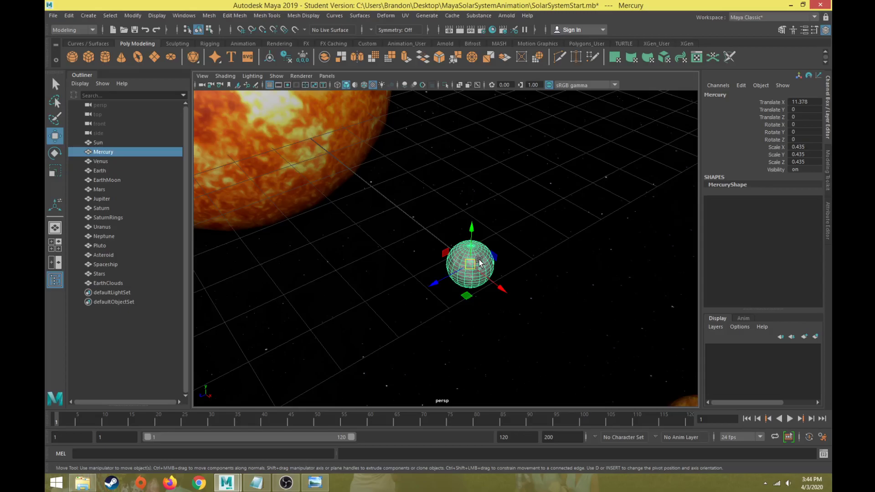
scroll(479, 263, "down", 5)
scroll(411, 232, "down", 3)
left_click_drag(411, 233, 460, 254, "alt")
scroll(474, 274, "up", 5)
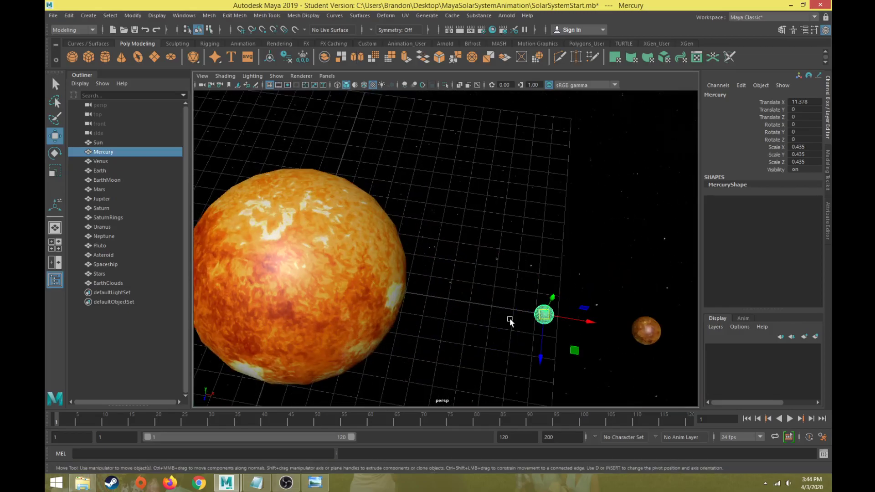
middle_click_drag(507, 316, 435, 250, "alt")
middle_click_drag(428, 250, 473, 254, "alt")
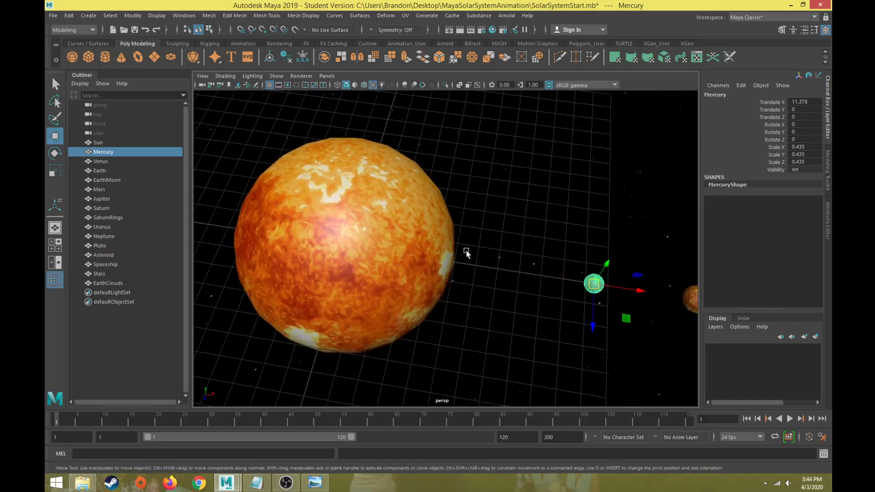
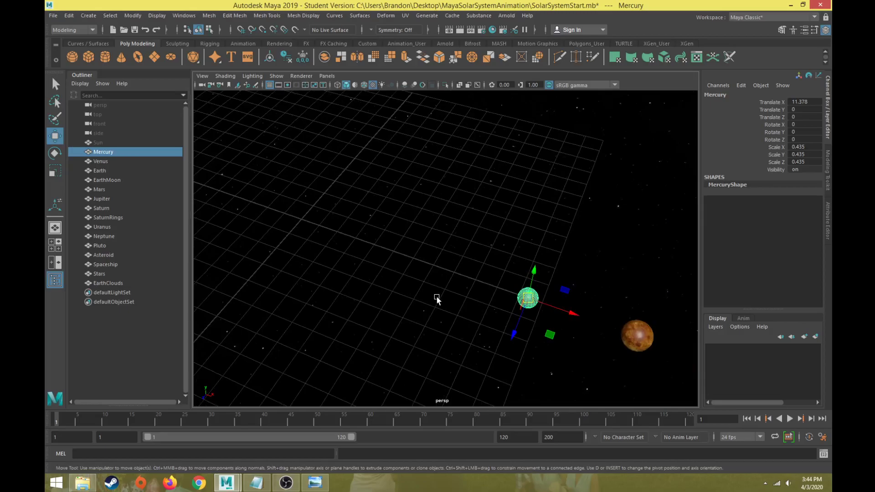
Drag Mercury's pivot toward the grid centre with grid snapping on
key("d")
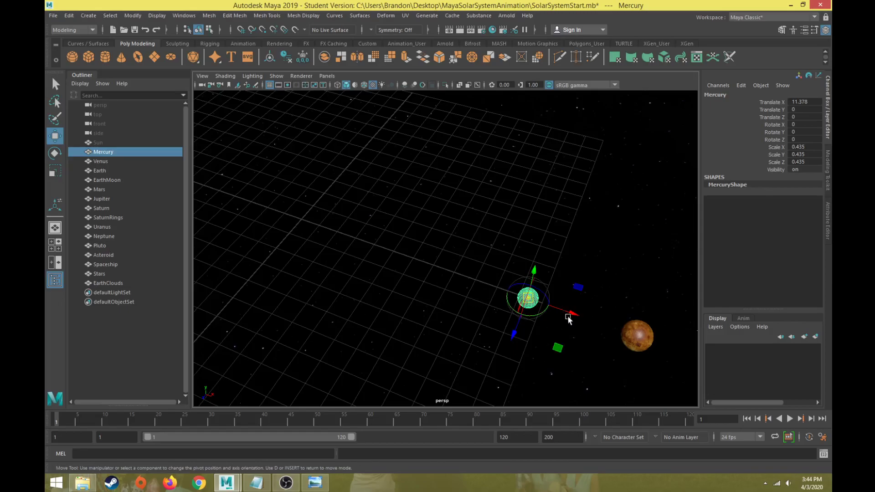
left_click_drag(577, 319, 462, 258)
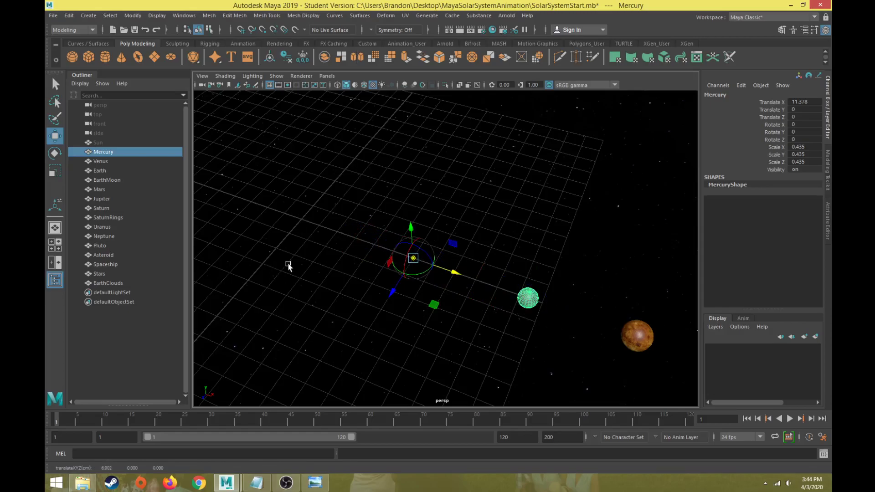
middle_click_drag(282, 262, 385, 275, "alt")
key("x")
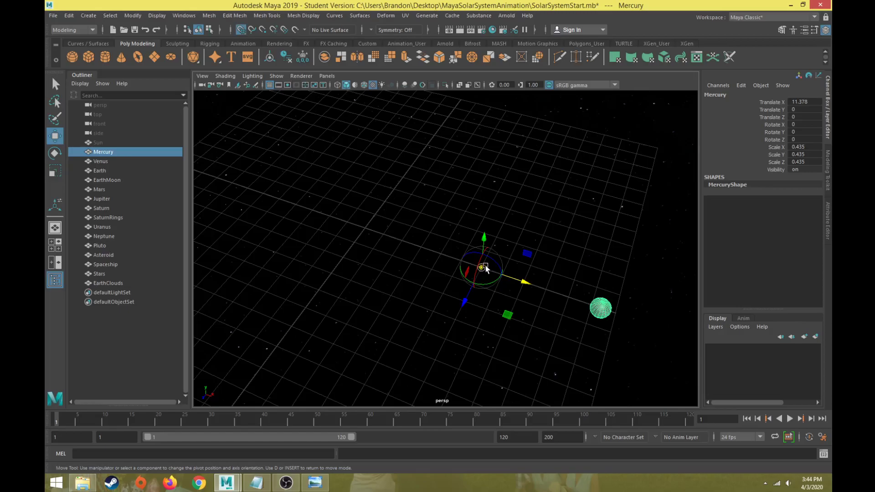
left_click_drag(481, 269, 371, 224)
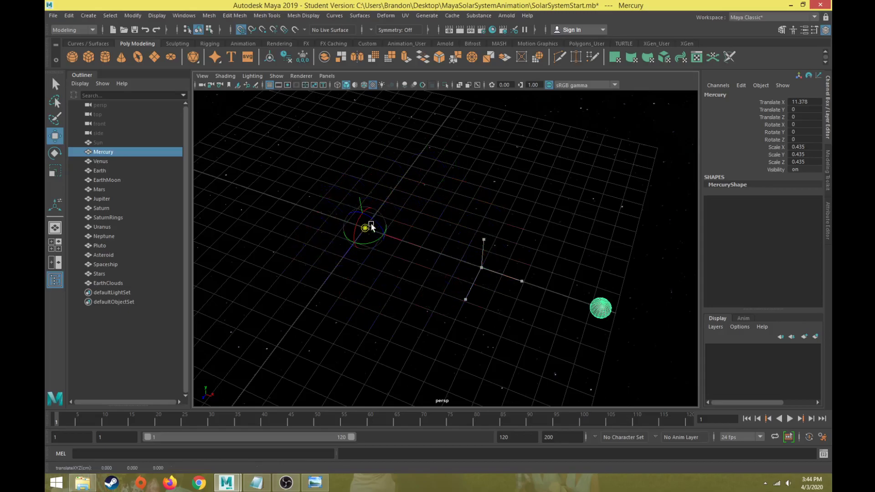
key("d")
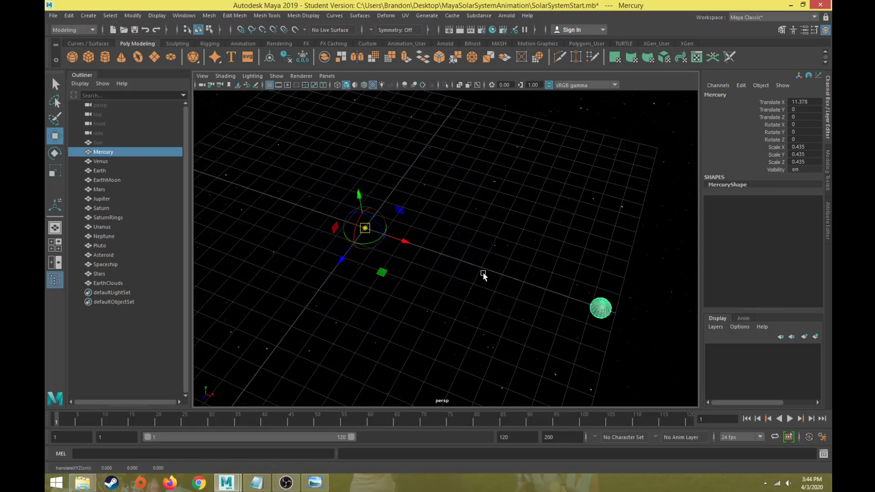
Snap Mercury's pivot exactly onto the grid origin, undoing a stray pivot move
key("d")
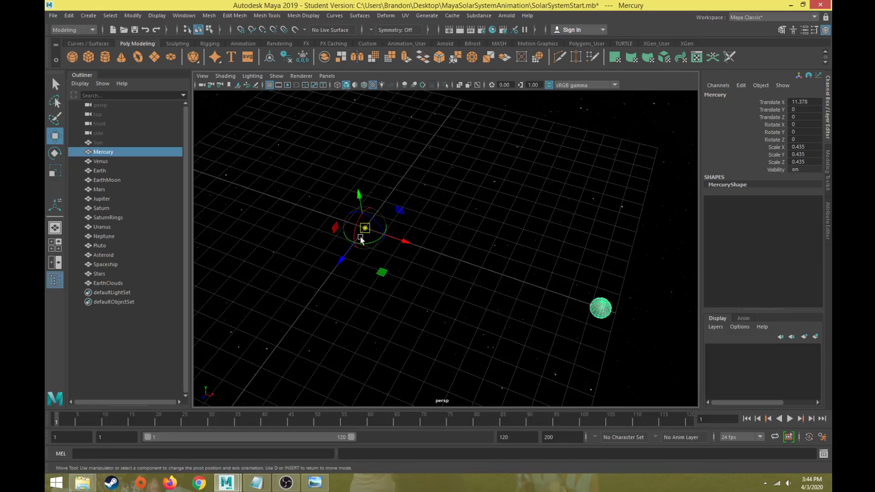
key("x")
mouse_move(365, 229)
left_mouse_down()
mouse_move(429, 209)
mouse_move(385, 238)
mouse_move(372, 230)
left_mouse_up()
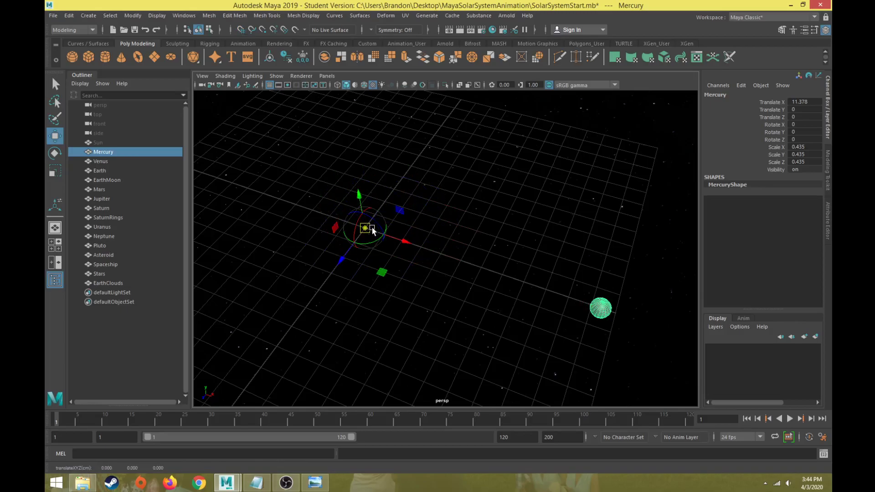
scroll(373, 230, "down", 5)
left_click(549, 277)
left_click(550, 278, "shift")
key("ctrl+z")
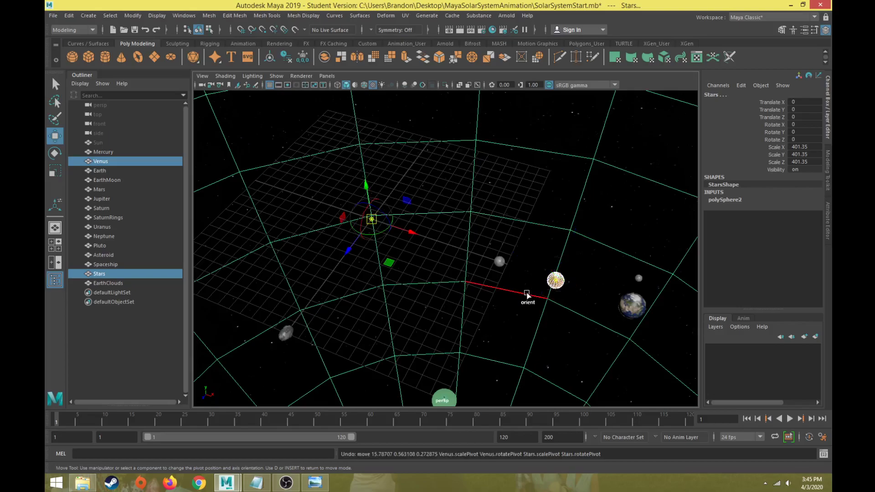
Snap Venus's pivot to the grid origin
left_click(135, 327)
left_click(557, 278)
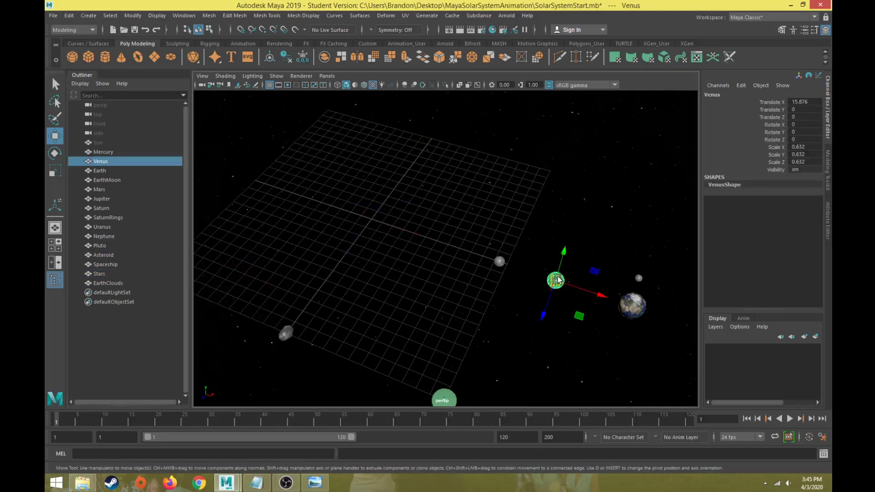
key("d")
key("x")
left_click_drag(561, 286, 373, 222)
scroll(463, 266, "down", 3)
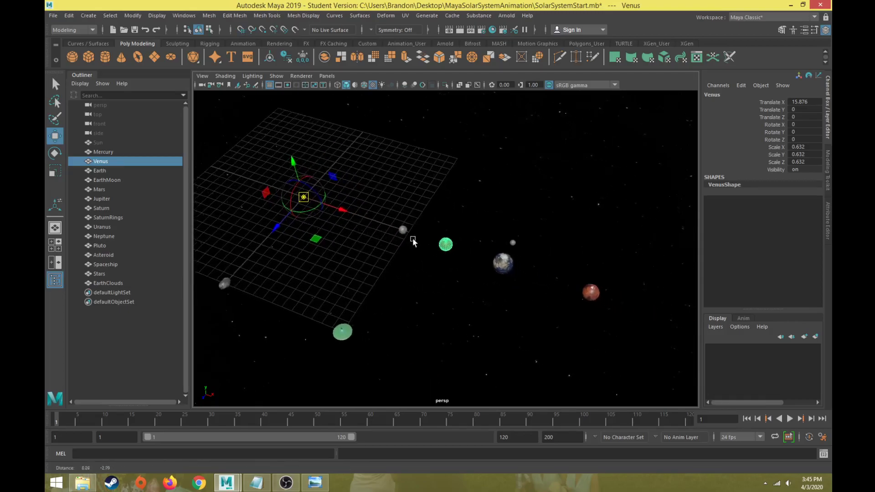
Snap Mars's pivot to the grid origin, undoing an accidental move of the planet
left_click(578, 284)
key("d")
key("x")
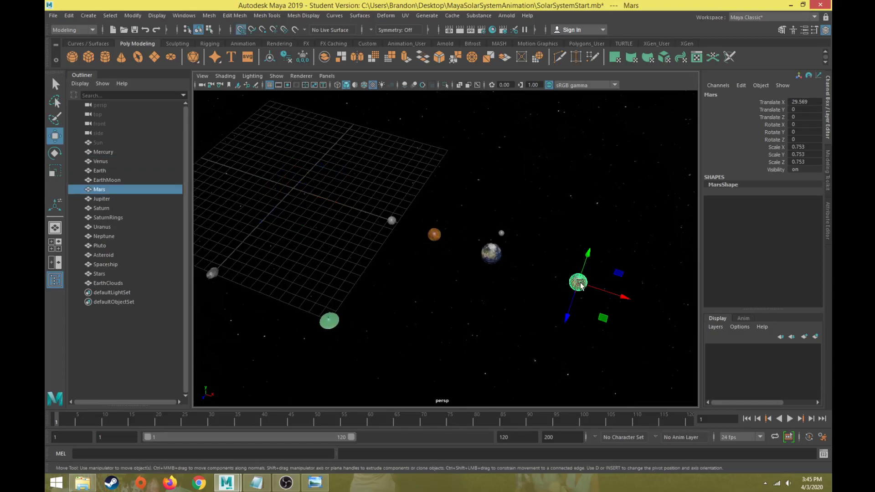
left_click_drag(580, 285, 455, 238)
key("ctrl+z")
key("d")
left_click_drag(570, 299, 376, 212, "alt")
key("x")
scroll(377, 212, "down", 3)
middle_click_drag(433, 259, 355, 230, "alt")
Set up Jupiter's pivot for grid snapping to the origin, undoing an accidental planet move
left_click(527, 288)
key("d")
middle_click_drag(503, 286, 539, 292, "alt")
key("ctrl+z")
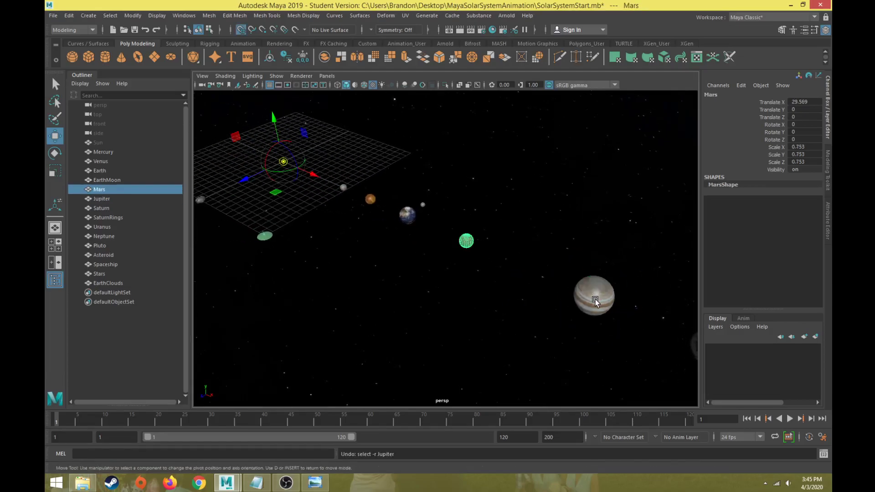
left_click(596, 302)
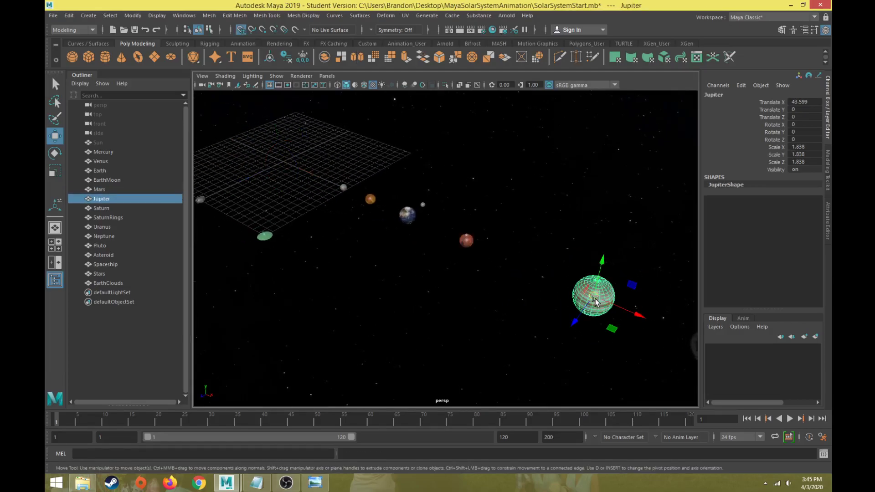
left_click_drag(595, 299, 284, 161)
key("ctrl+z")
key("d")
key("x")
scroll(579, 315, "down", 2)
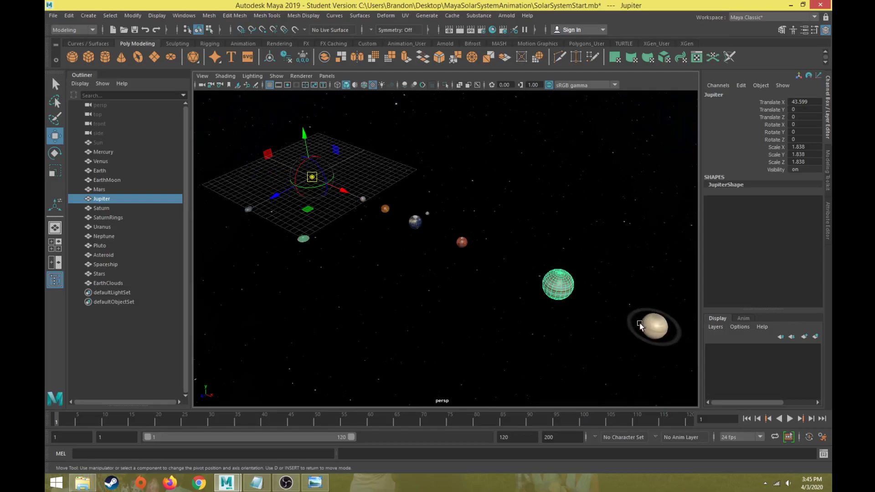
left_click(647, 323)
Snap Saturn's pivot to the grid origin
key("d")
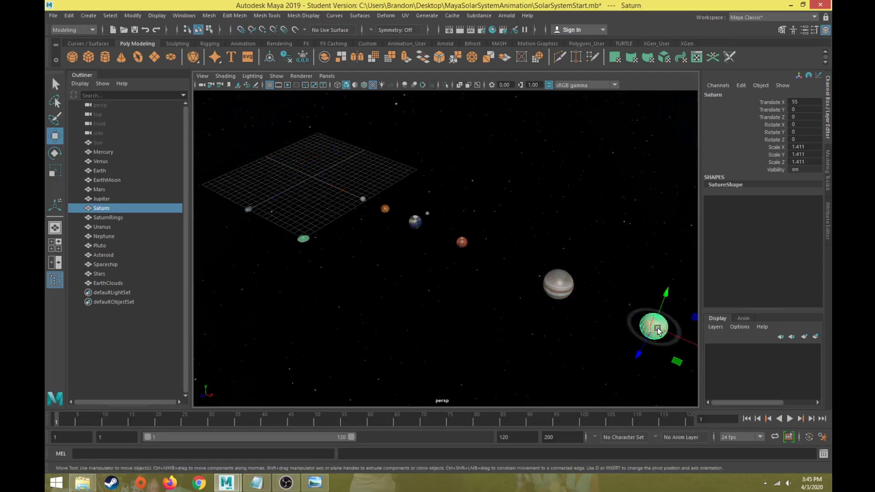
key("d")
left_click_drag(657, 333, 311, 176)
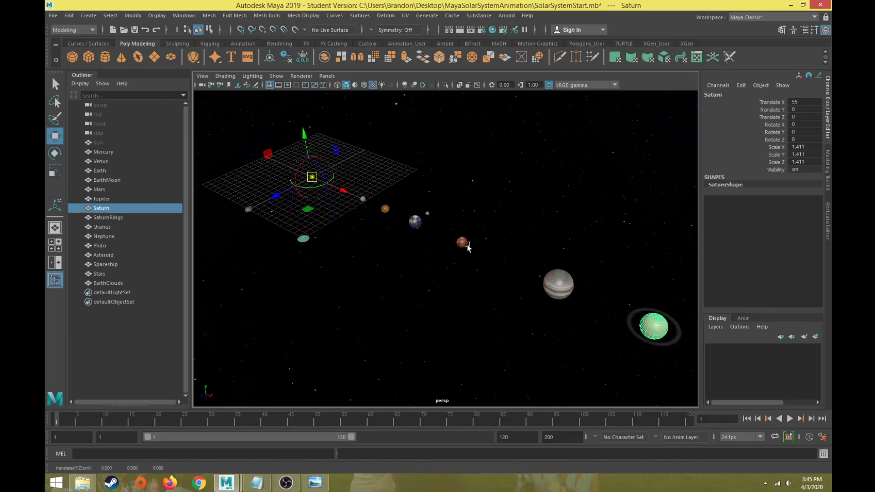
scroll(483, 257, "down", 3)
middle_click_drag(492, 262, 416, 246, "alt")
left_click_drag(416, 246, 386, 236, "alt")
middle_click_drag(386, 237, 426, 257, "alt")
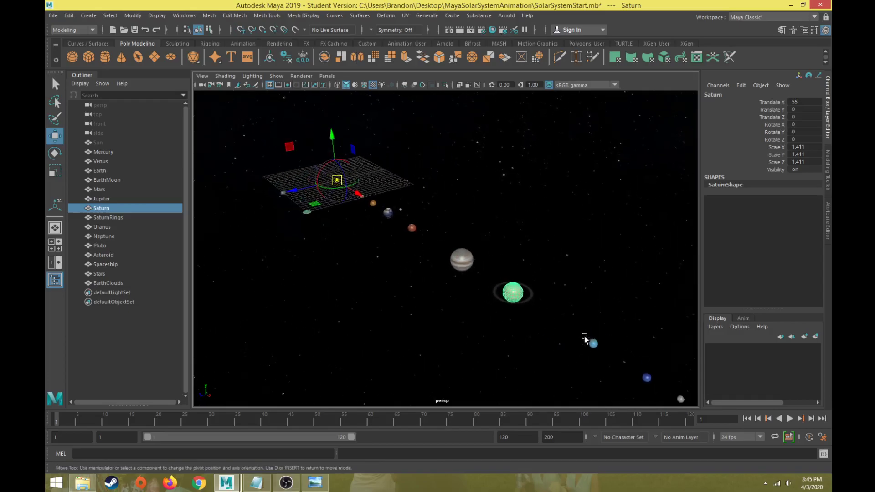
Snap Uranus's pivot to the grid origin
left_click(592, 343)
key("x")
key("d")
key("x")
left_click_drag(593, 345, 492, 277)
Snap Neptune's pivot to the grid centre
left_click(536, 295)
key("d")
key("x")
left_click_drag(530, 234, 313, 213)
middle_click_drag(314, 213, 563, 163, "alt")
scroll(524, 185, "up", 5)
scroll(602, 222, "down", 5)
Snap Pluto's pivot to the grid origin
left_click_drag(601, 221, 508, 207, "alt")
middle_click_drag(507, 205, 360, 207, "alt")
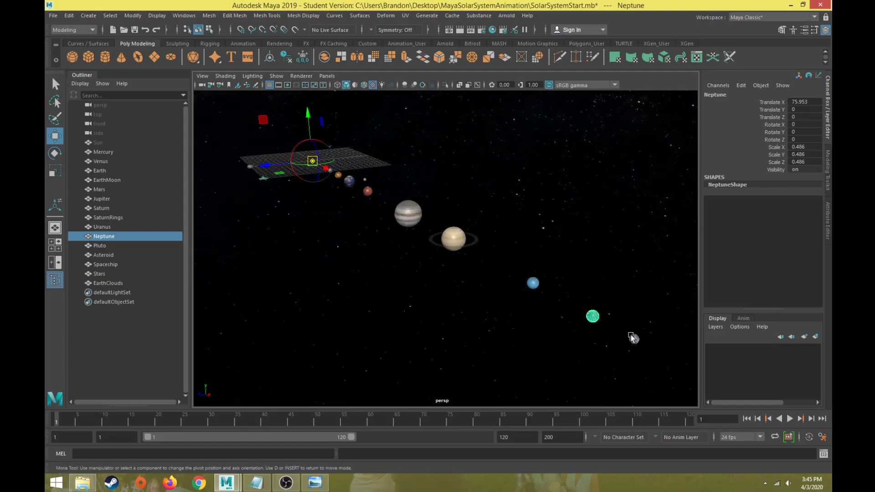
left_click(633, 338)
left_click_drag(633, 339, 399, 252)
middle_click_drag(400, 252, 417, 113, "alt")
left_click_drag(417, 113, 515, 207, "alt")
scroll(511, 228, "up", 5)
middle_click_drag(511, 228, 374, 251, "alt")
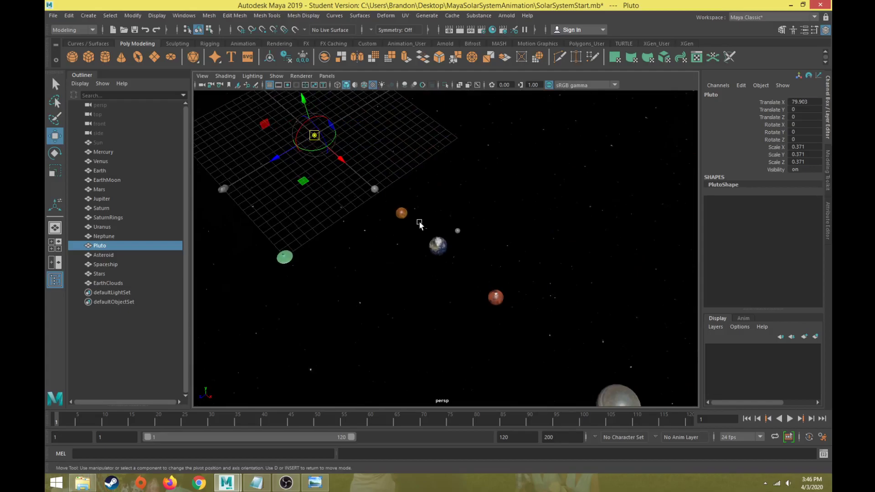
Zoom in close to Earth and select the EarthMoon sphere by itself
scroll(418, 218, "up", 10)
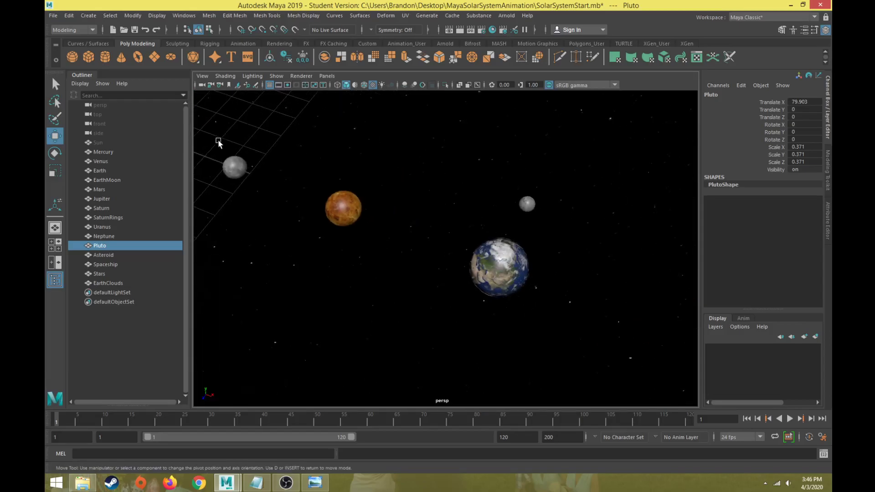
scroll(423, 247, "down", 5)
middle_click_drag(430, 224, 373, 241, "alt")
scroll(484, 238, "up", 5)
left_click_drag(373, 242, 469, 239, "alt")
left_click(510, 228)
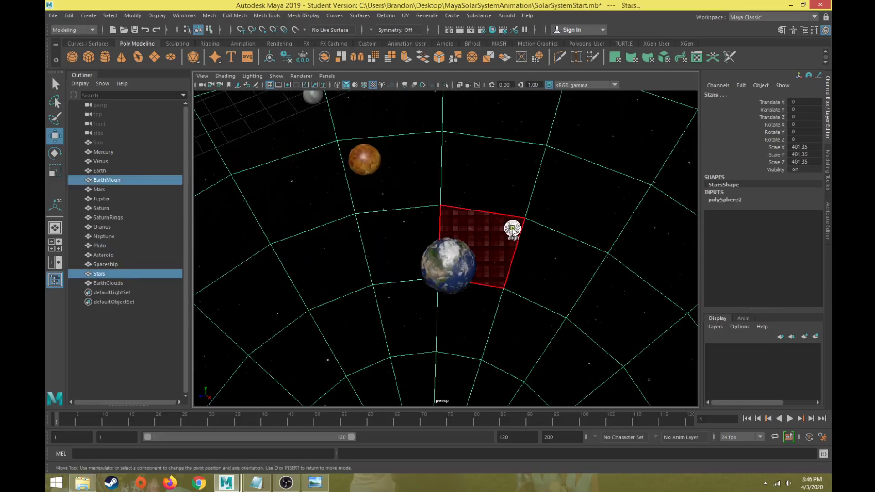
right_click_drag(521, 169, 555, 156, "ctrl+shift")
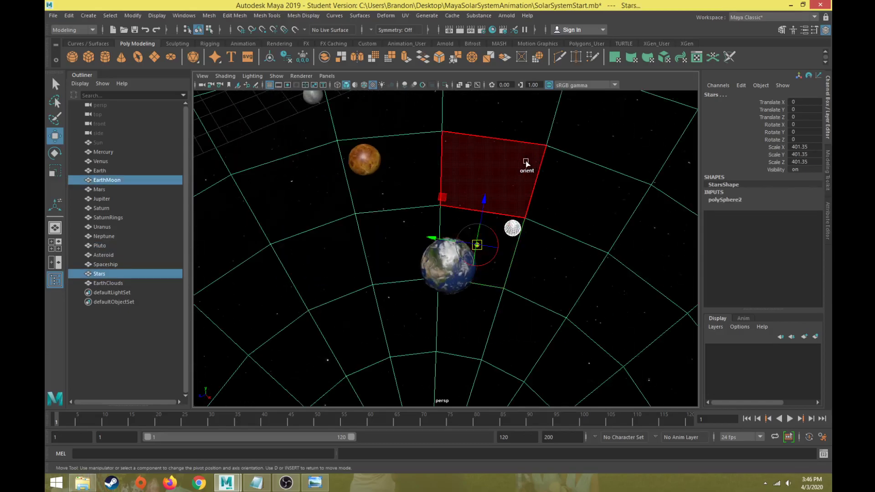
key("d")
left_click(139, 349)
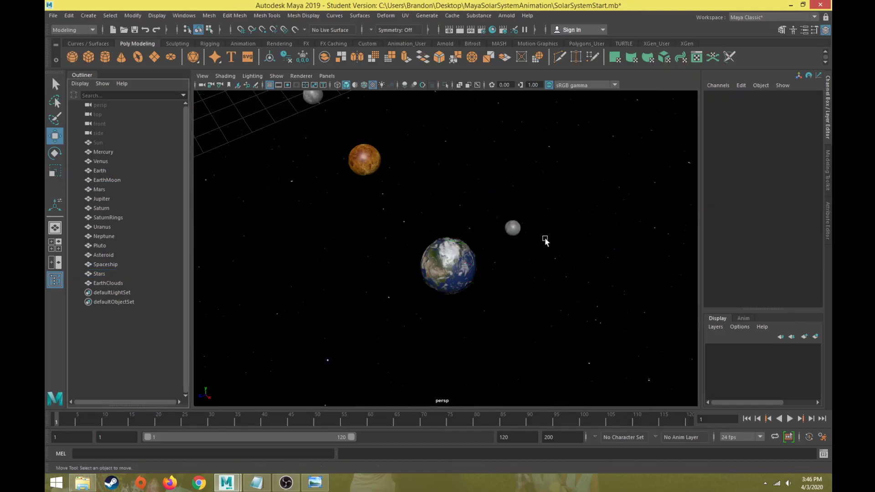
left_click(513, 227)
left_click_drag(476, 255, 437, 256, "alt")
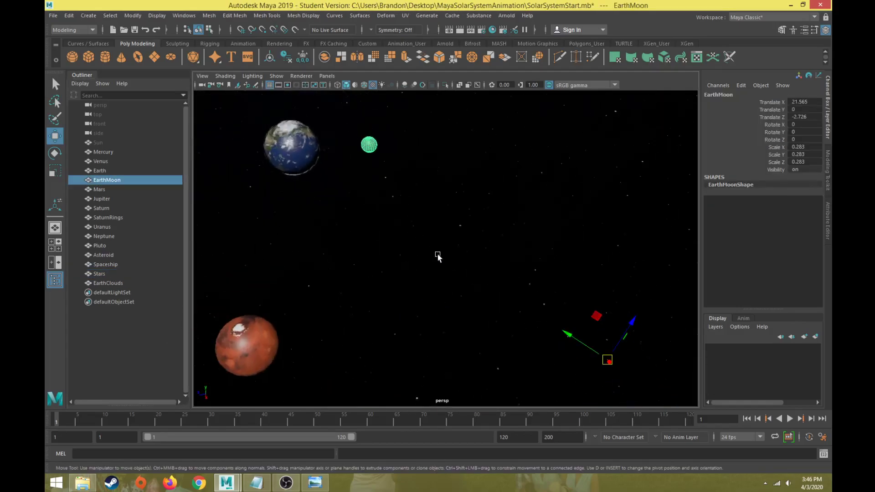
Centre EarthMoon's pivot on the moon from the Modify menu
left_click(132, 15)
mouse_move(171, 68)
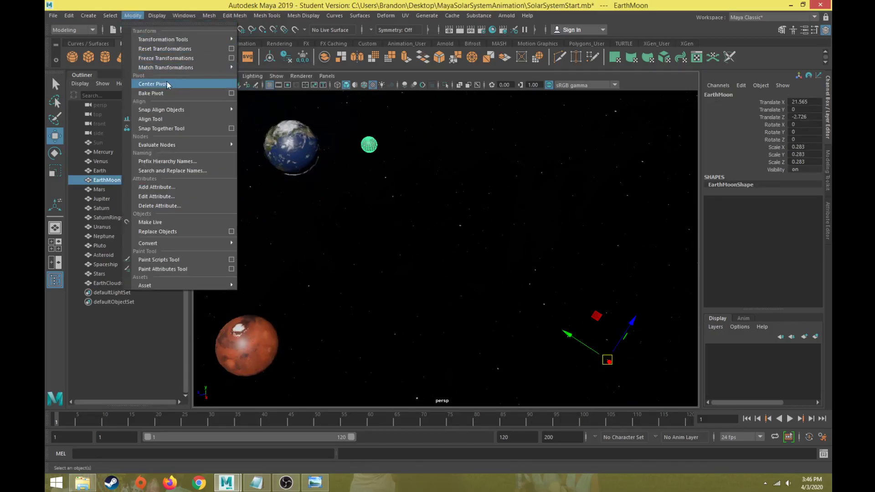
left_click(167, 84)
left_click_drag(333, 221, 378, 223, "alt")
Undo the pivot change, reselect EarthMoon and redo the last undone action
key("ctrl+z")
key("ctrl+z")
key("ctrl+z")
key("ctrl+z")
key("ctrl+z")
key("ctrl+z")
key("ctrl+z")
key("ctrl+z")
key("ctrl+z")
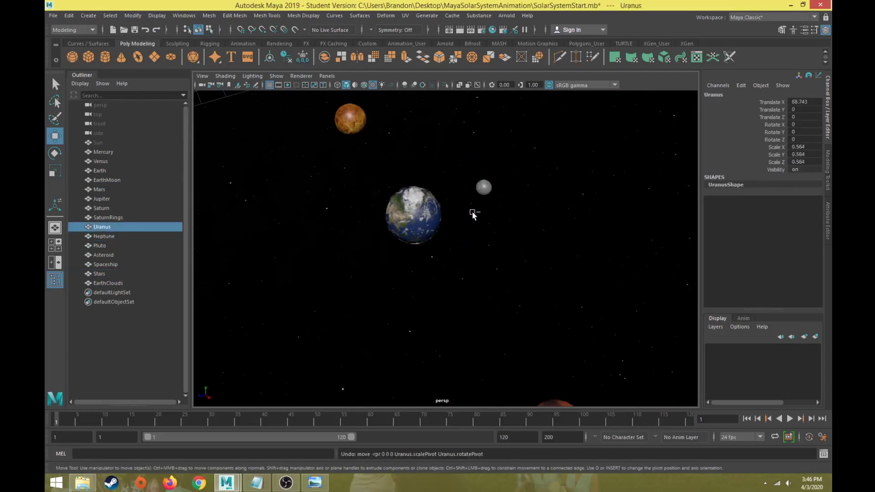
left_click(483, 186)
left_click_drag(483, 187, 410, 182, "alt")
left_click(158, 31)
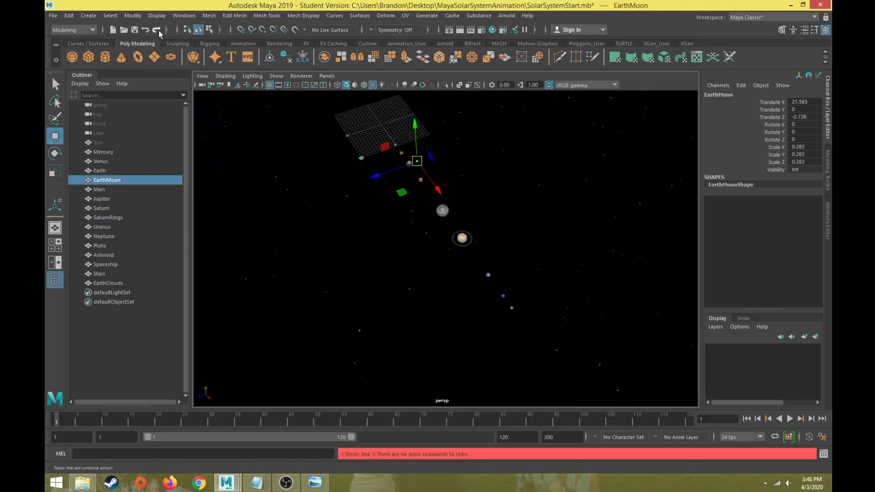
Snap Uranus's pivot back to the grid origin
left_click(490, 276)
left_click_drag(489, 274, 534, 327, "alt")
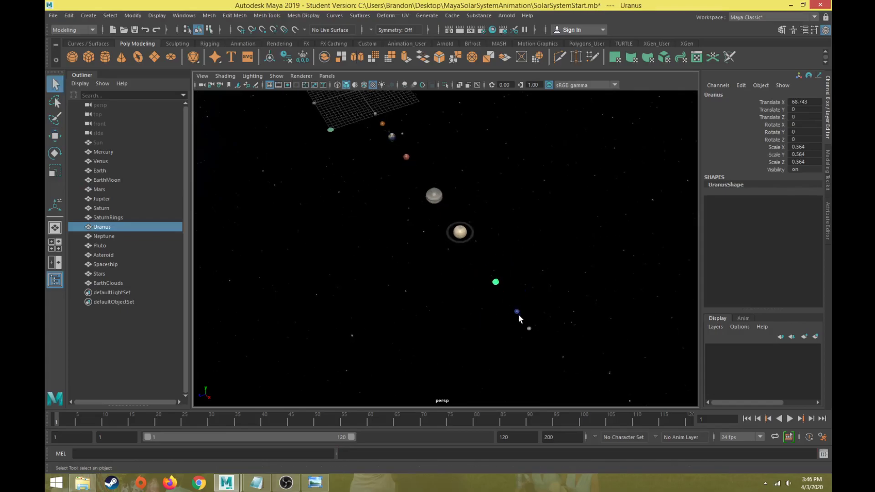
left_click(517, 313)
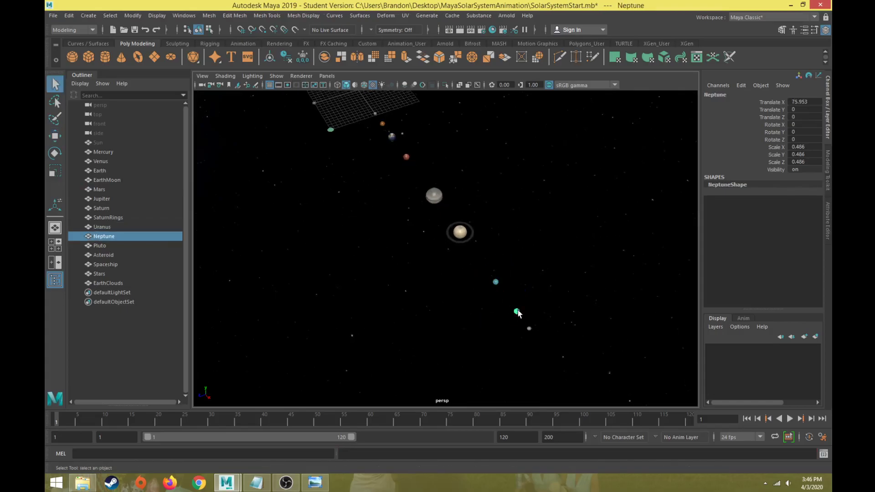
left_click(496, 282)
key("x")
left_click_drag(495, 283, 357, 92)
middle_click_drag(353, 124, 355, 164, "alt")
Move Neptune's and Pluto's pivots to the grid origin, then select EarthMoon
left_click(519, 353)
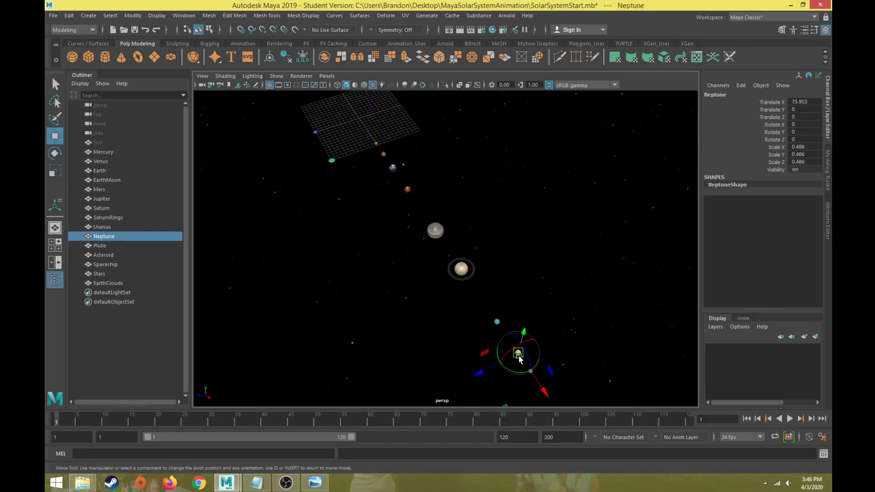
left_click_drag(520, 357, 359, 118)
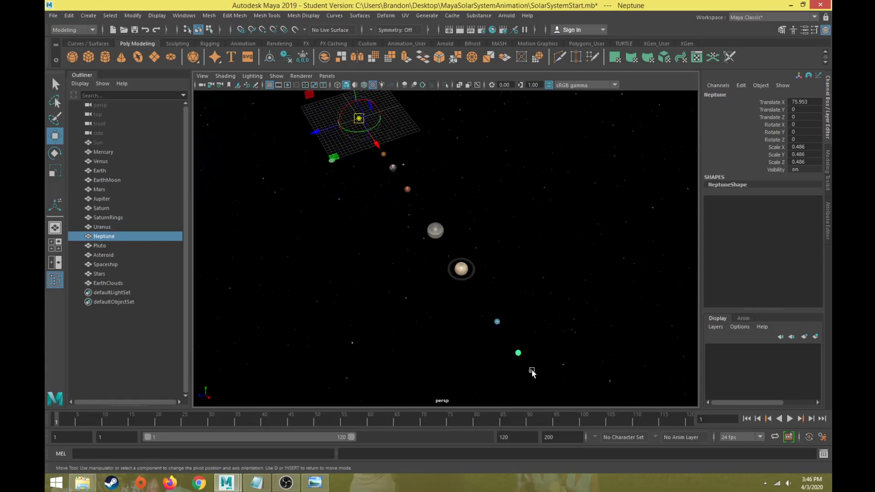
left_click(531, 371)
left_click_drag(531, 371, 359, 119)
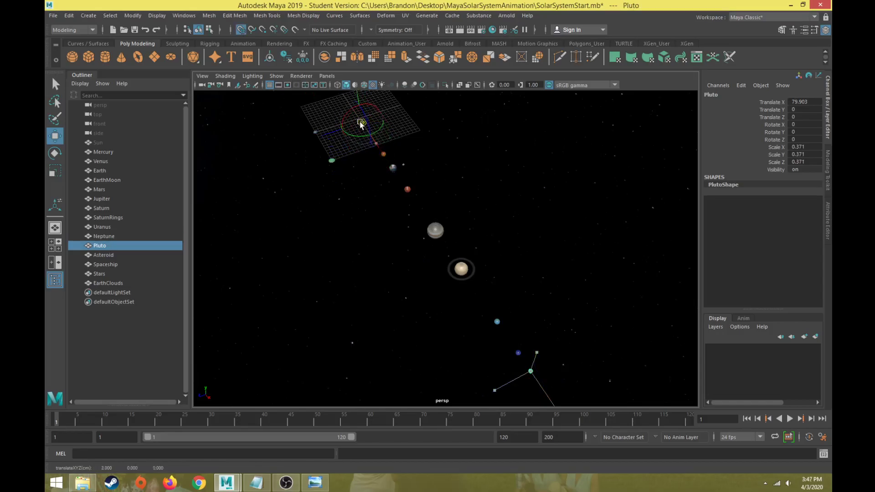
scroll(407, 250, "up", 5)
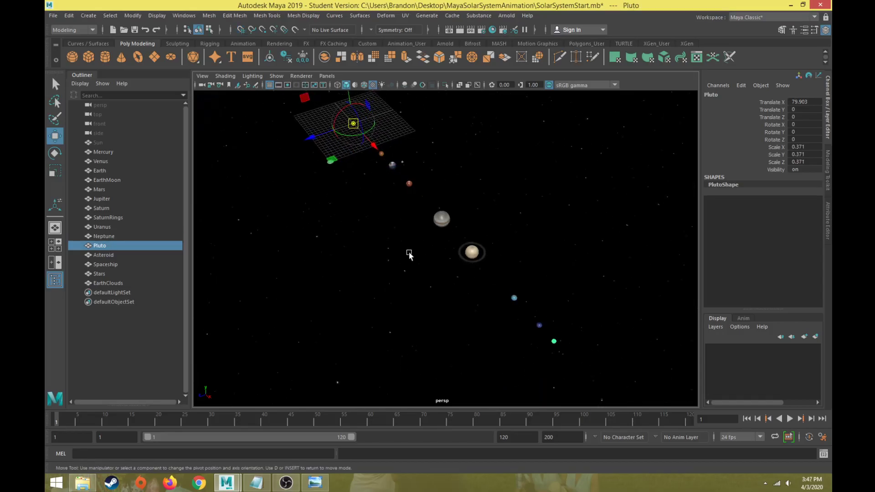
scroll(401, 244, "down", 5)
scroll(426, 250, "up", 5)
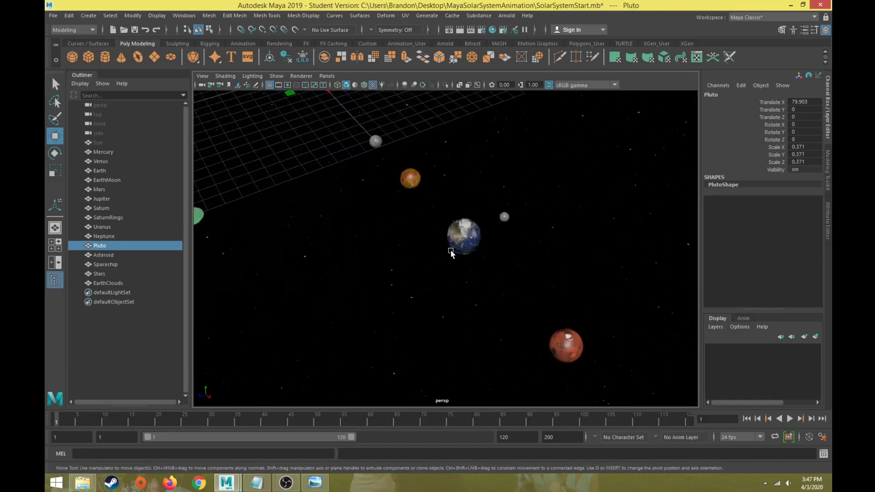
left_click(506, 216)
scroll(484, 245, "up", 4)
Hide the EarthClouds mesh with Ctrl+H and select the bare Earth
scroll(484, 244, "down", 3)
scroll(484, 240, "up", 4)
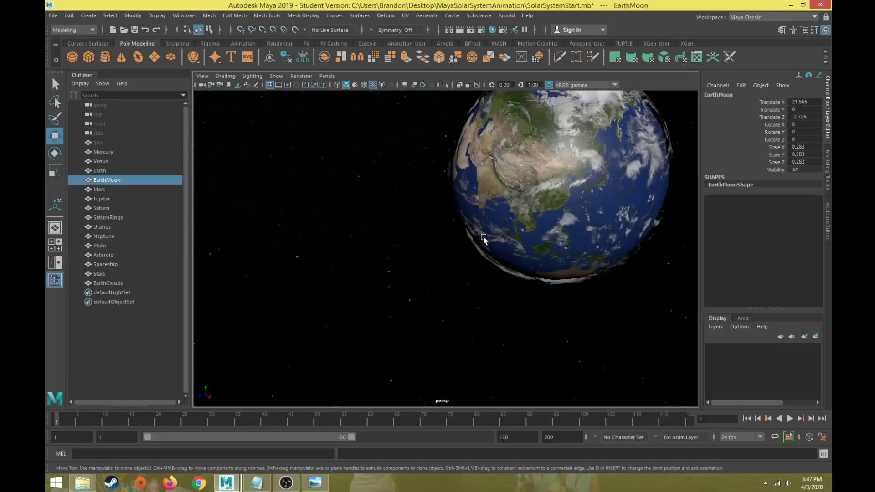
middle_click_drag(483, 240, 438, 265, "alt")
scroll(437, 266, "down", 2)
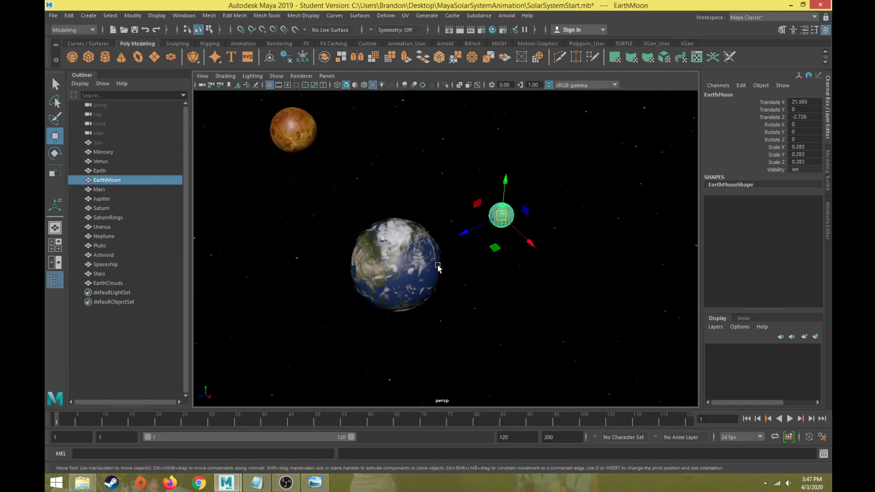
left_click(380, 258)
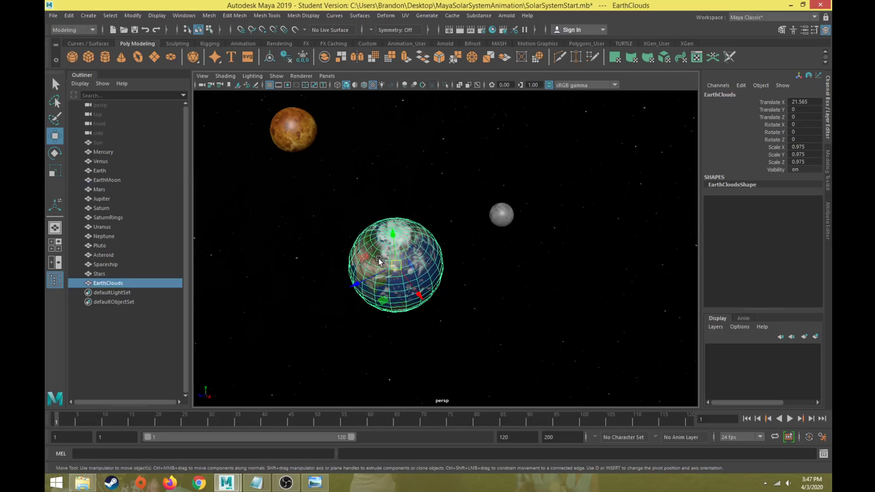
key("ctrl+h")
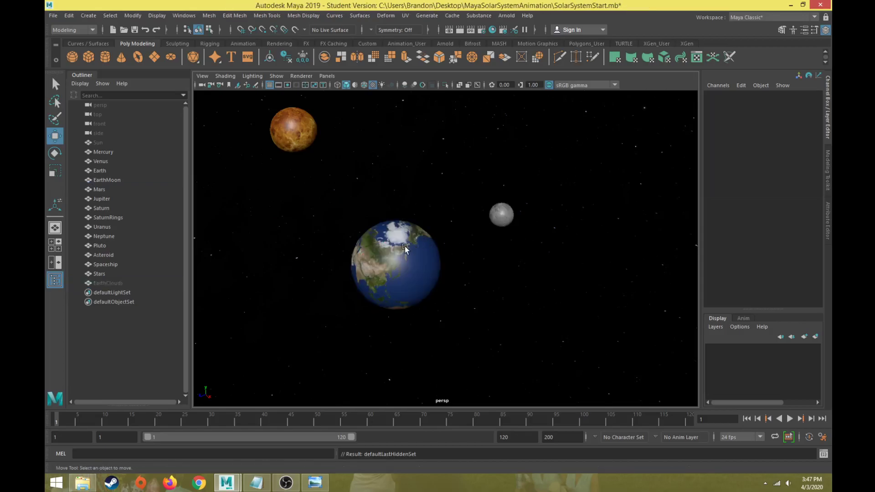
left_click(405, 247)
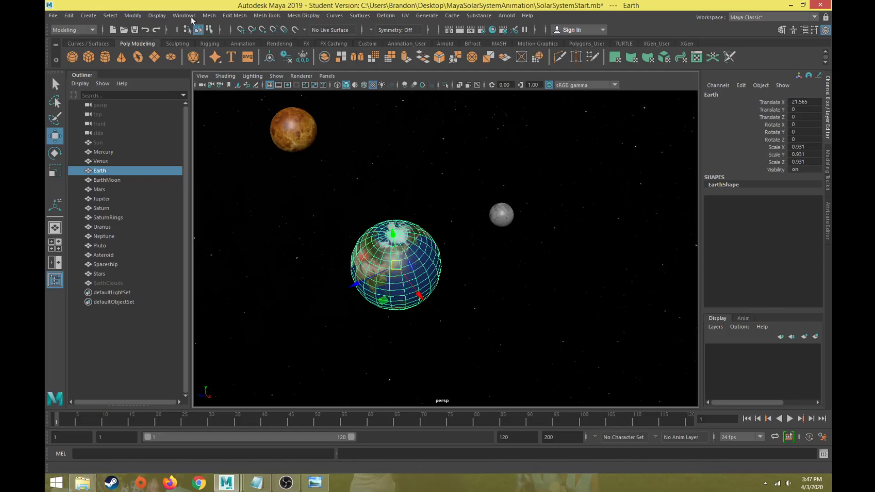
Display rotate pivots and switch the viewport to wireframe shading
left_click(158, 15)
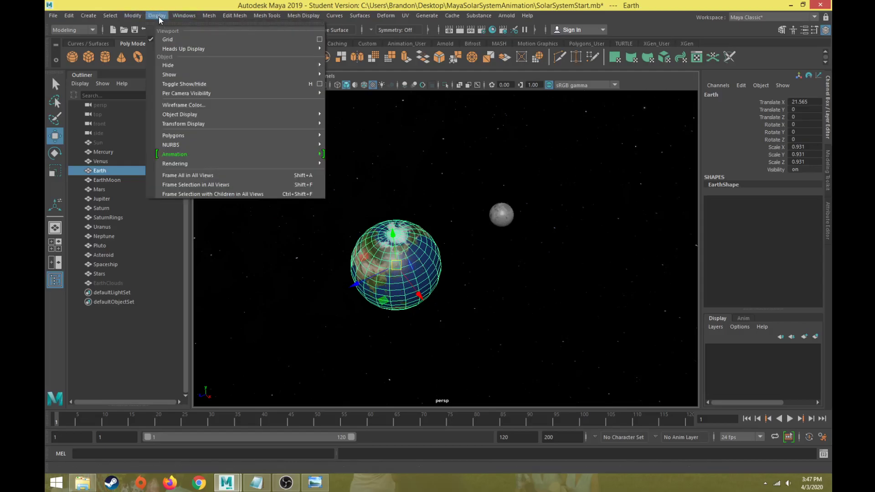
mouse_move(199, 123)
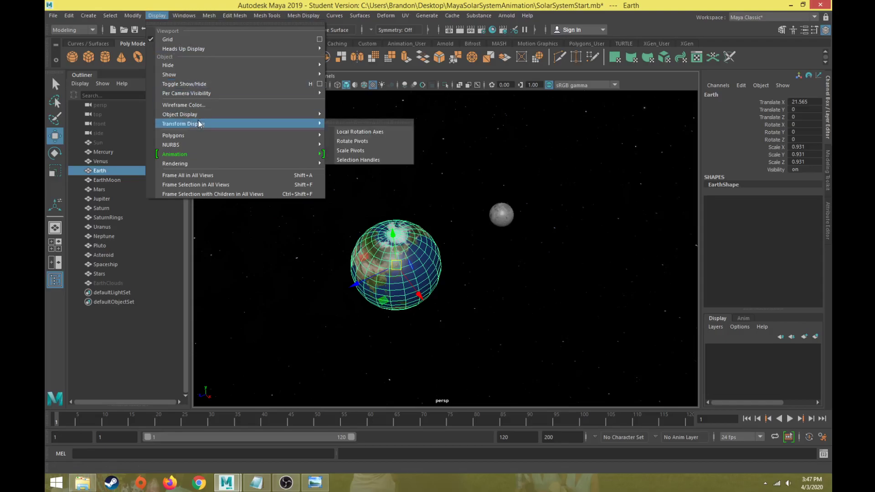
left_click(345, 141)
key("4")
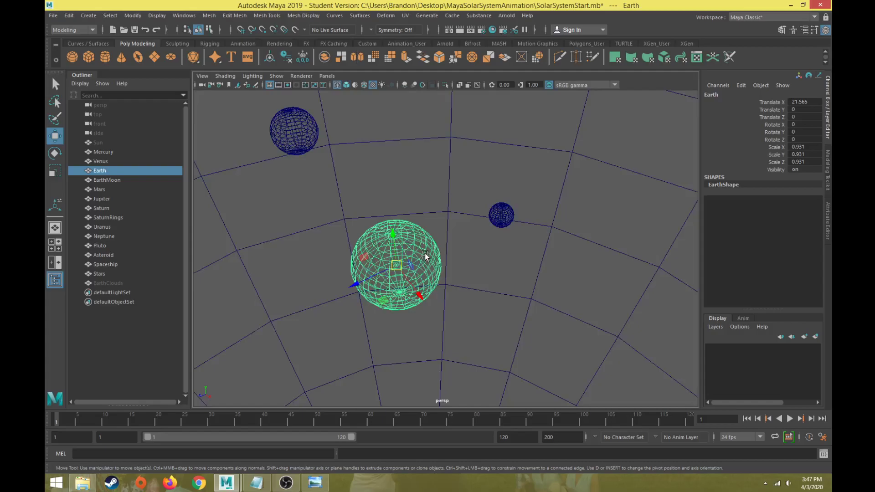
Deselect Earth and navigate in close around the Earth wireframe
left_click(423, 195)
scroll(394, 267, "up", 5)
scroll(394, 266, "down", 2)
mouse_move(393, 266)
middle_mouse_down("alt")
mouse_move(400, 259)
mouse_move(390, 266)
middle_mouse_up("alt")
left_click_drag(385, 247, 385, 252, "alt")
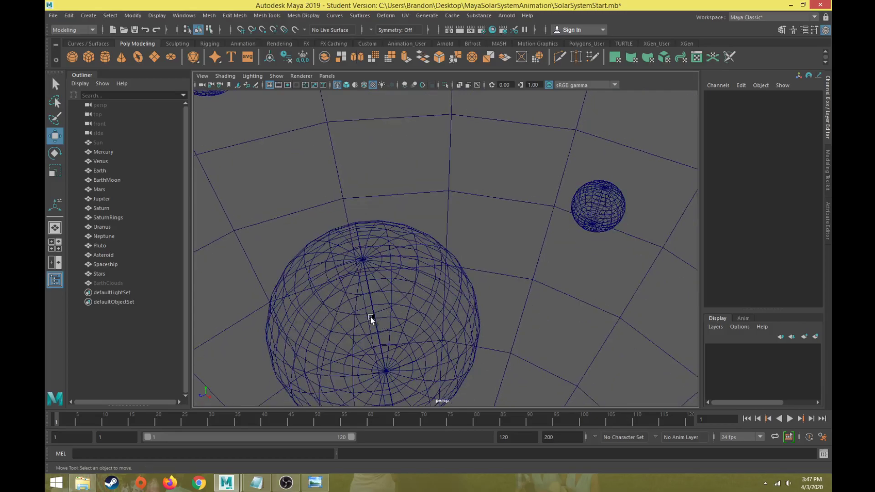
scroll(379, 324, "up", 4)
middle_click_drag(382, 335, 396, 310, "alt")
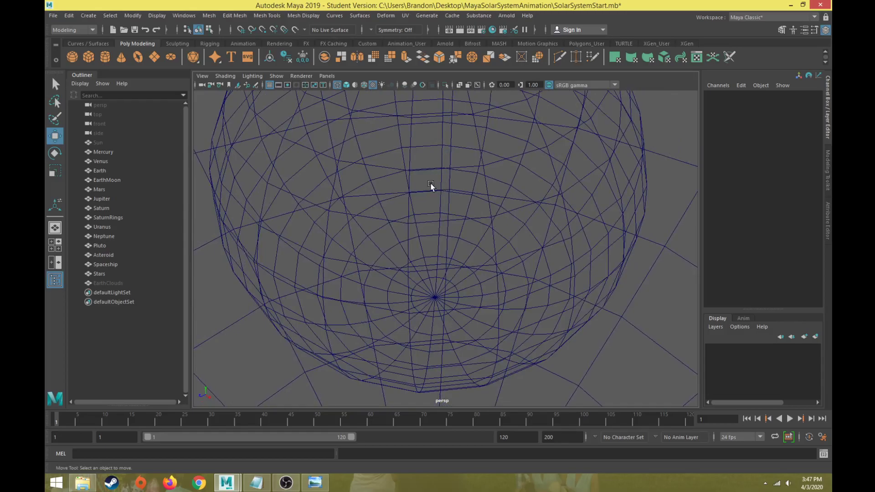
Select Earth, frame it with its moon, then select EarthMoon
left_click(441, 169)
scroll(444, 189, "down", 1)
scroll(439, 190, "up", 1)
scroll(437, 196, "down", 1)
middle_click_drag(436, 196, 426, 206, "alt")
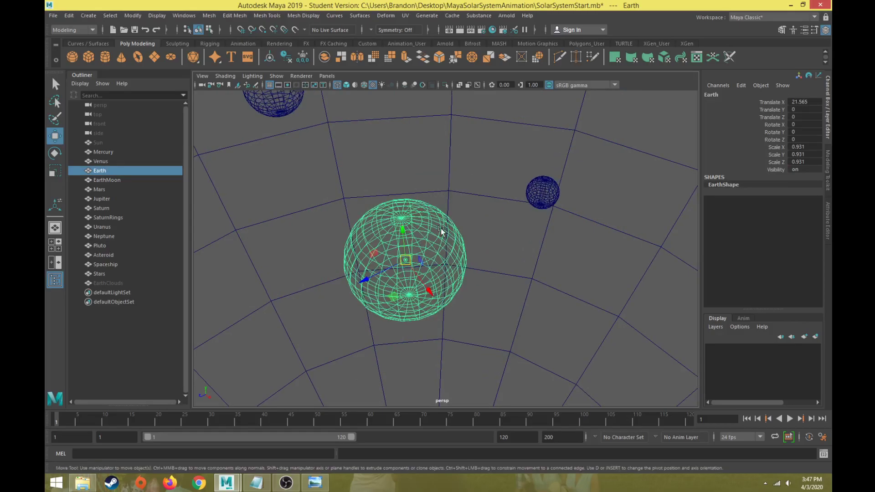
left_click(543, 192)
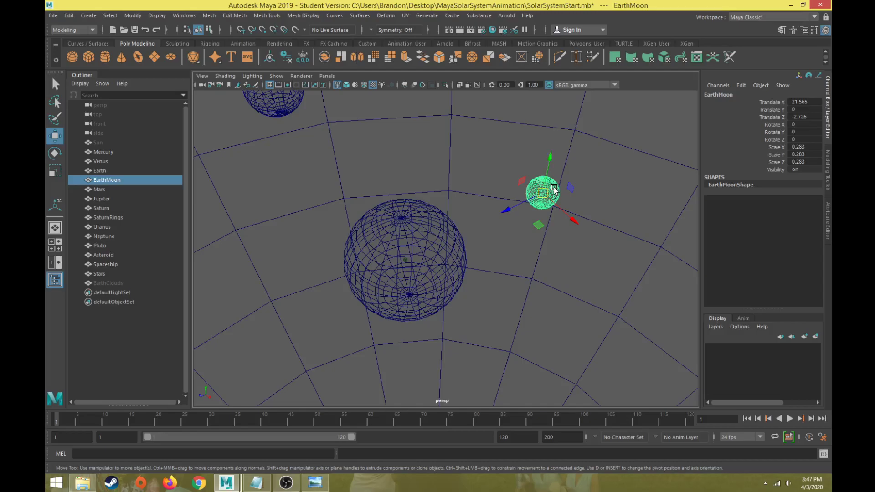
Point-snap EarthMoon's pivot onto Earth's centre, then select Earth
key("d")
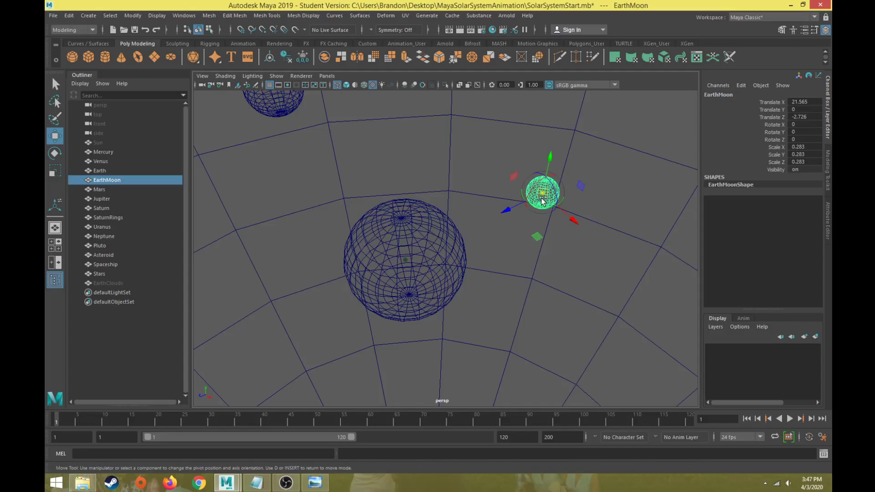
key("v")
left_click_drag(543, 194, 422, 258)
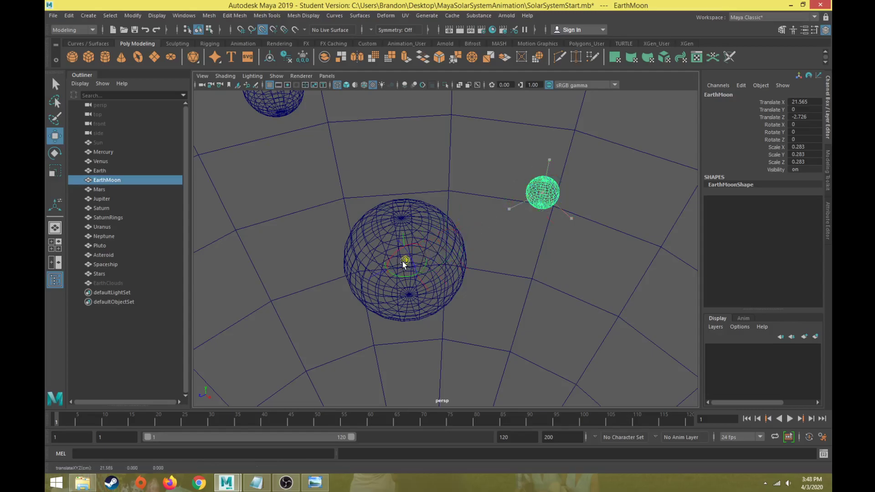
left_click_drag(406, 260, 438, 253)
key("d")
key("v")
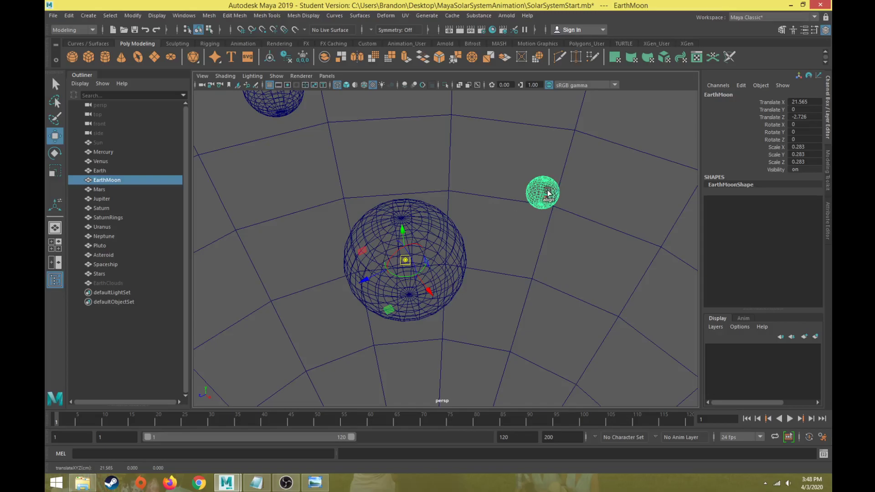
left_click(415, 222)
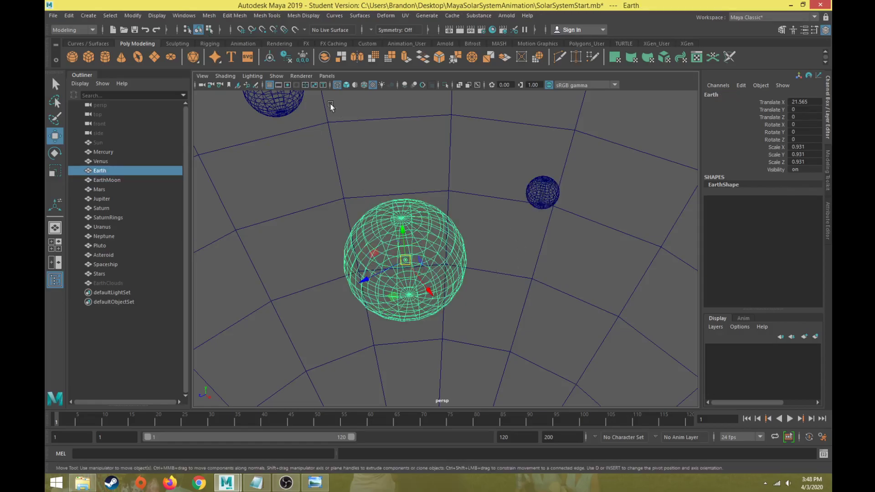
Turn on rotate-pivot display in the viewport's display options
left_click(152, 15)
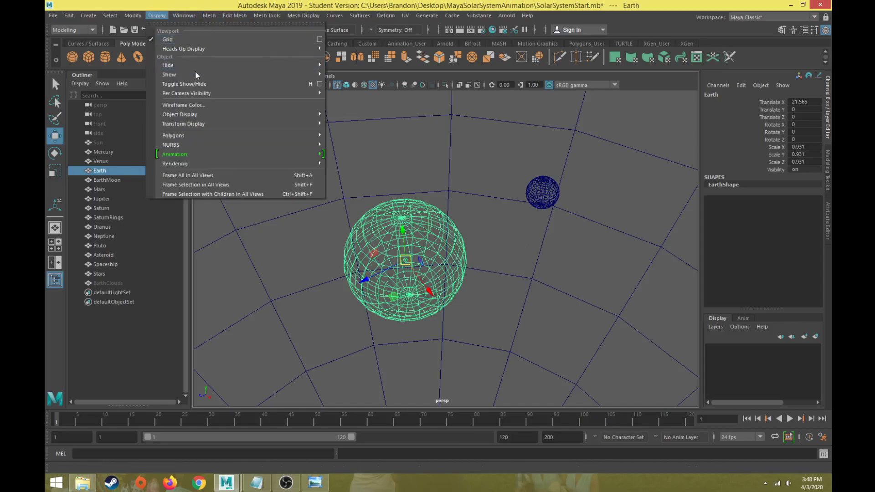
mouse_move(206, 124)
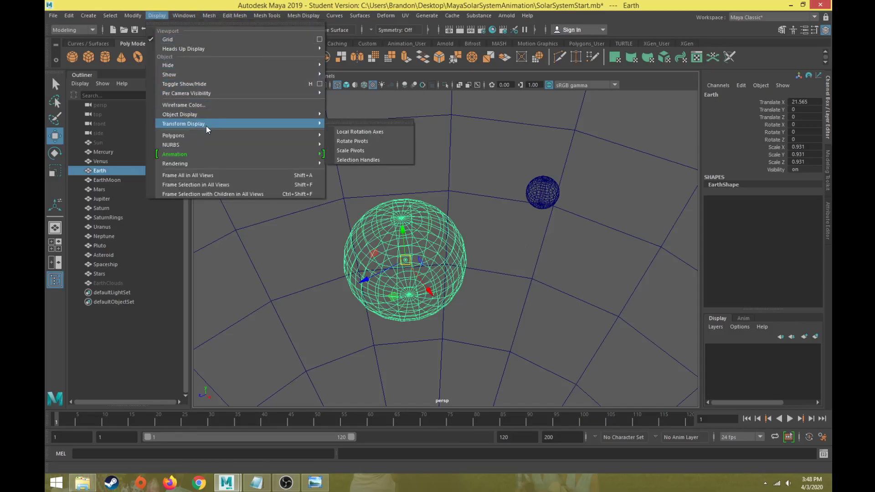
left_click(370, 141)
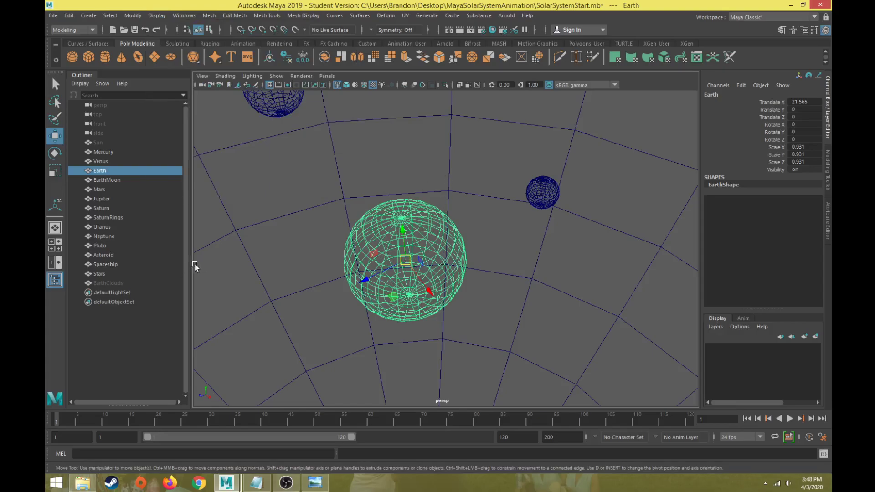
Unhide EarthClouds and show the view smooth-shaded with textures
left_click(121, 283)
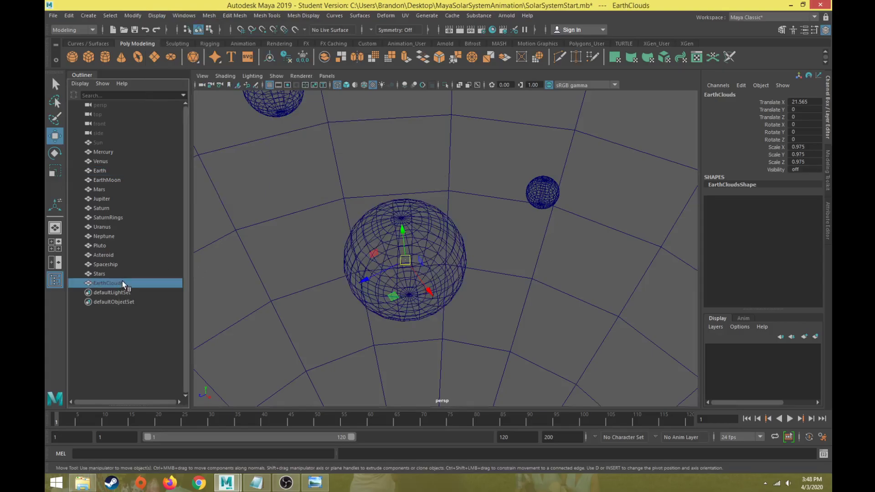
key("shift+h")
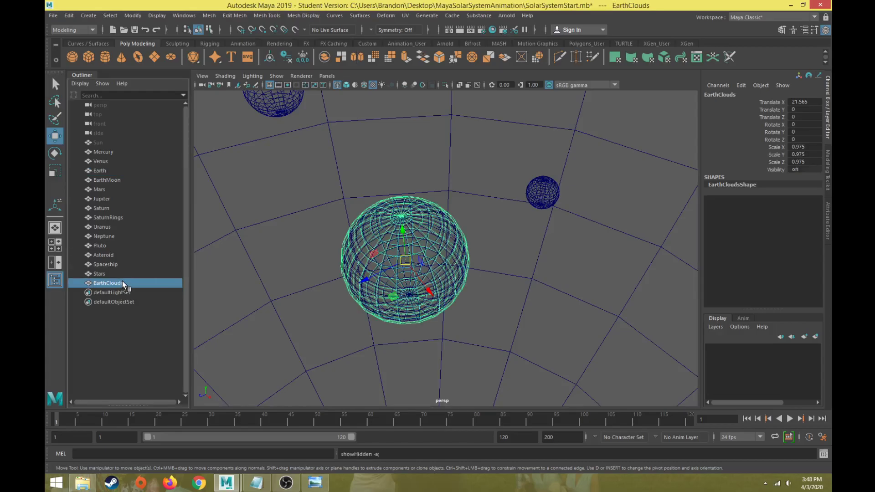
middle_click_drag(197, 281, 256, 269, "alt")
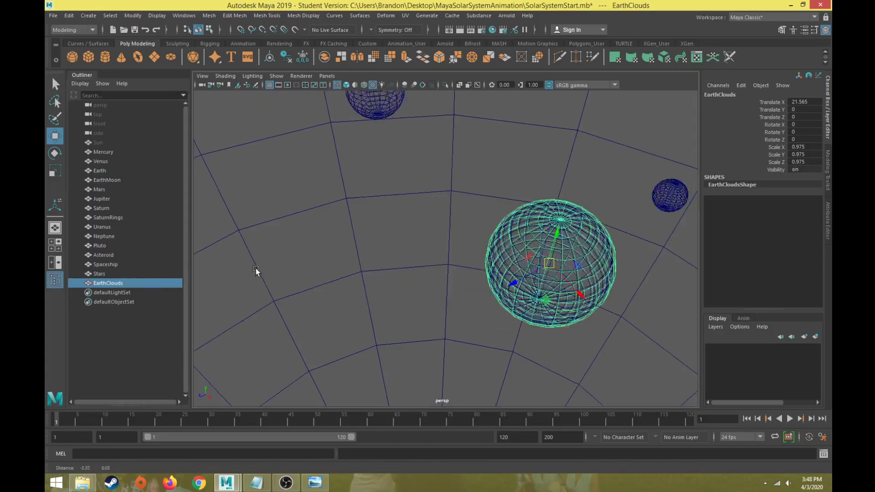
key("5")
key("6")
middle_click_drag(386, 248, 302, 256, "alt")
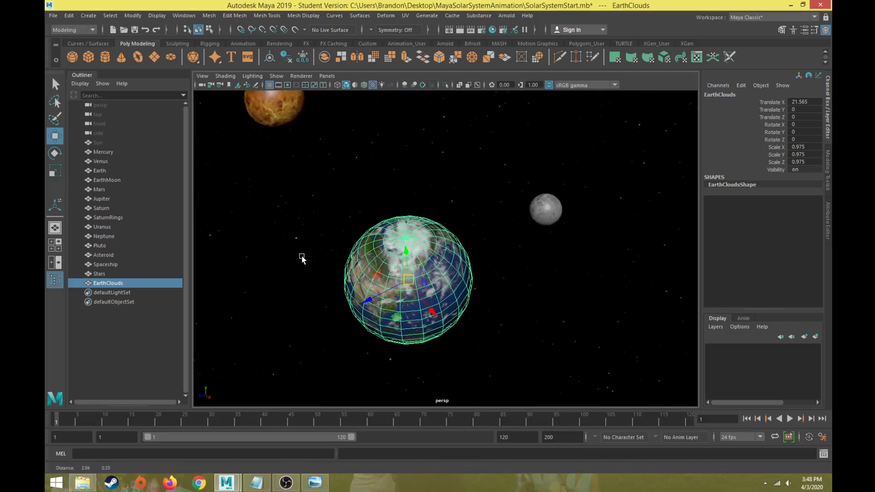
scroll(306, 257, "down", 4)
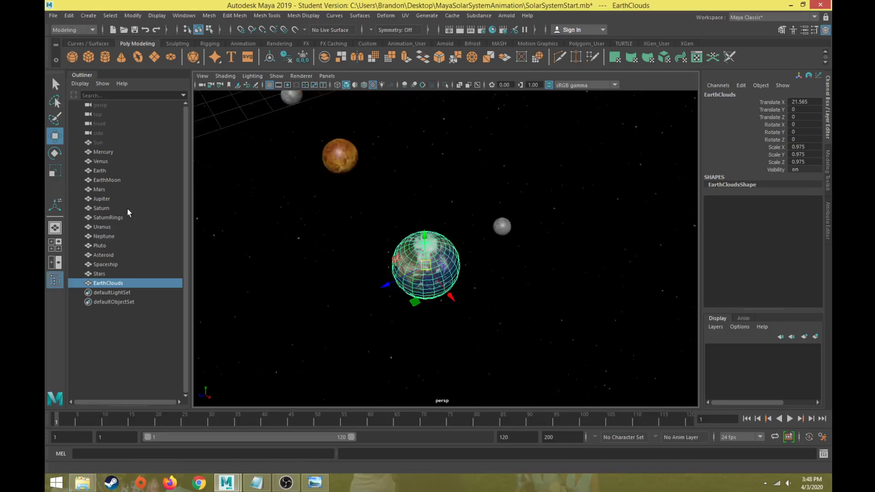
Snap Earth's pivot to the grid origin at the Sun using D and X
left_click(115, 172)
scroll(314, 244, "down", 5)
left_click_drag(314, 243, 348, 239, "alt")
middle_click_drag(348, 239, 395, 289, "alt")
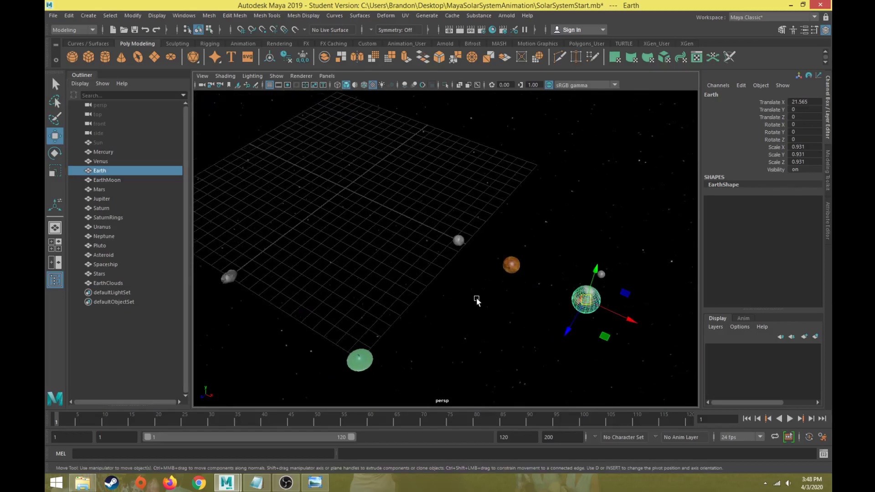
key("d")
key("x")
left_click_drag(589, 302, 337, 195)
key("d")
key("x")
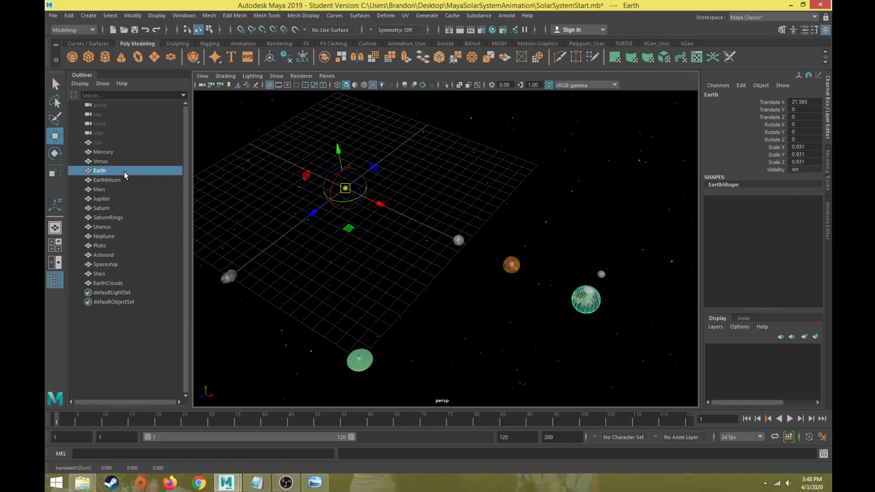
Frame the EarthClouds sphere, orbit back out over the solar system and select the Sun
left_click(123, 283)
scroll(567, 337, "up", 3)
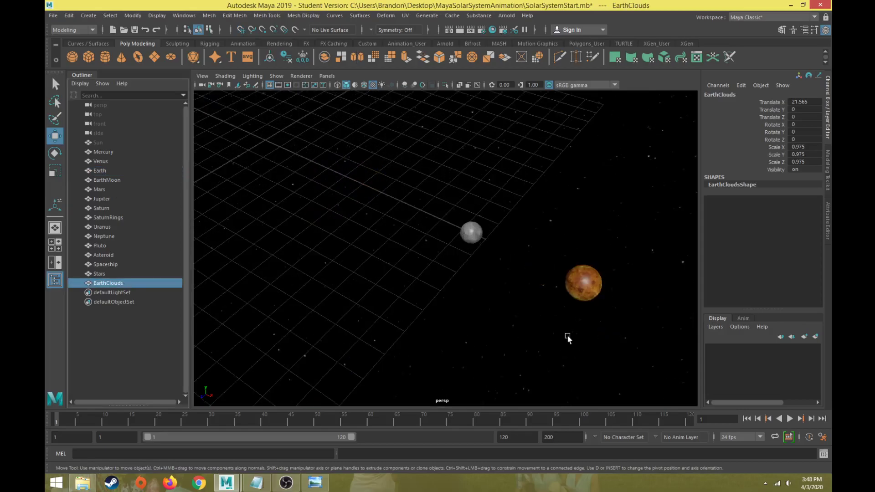
key("f")
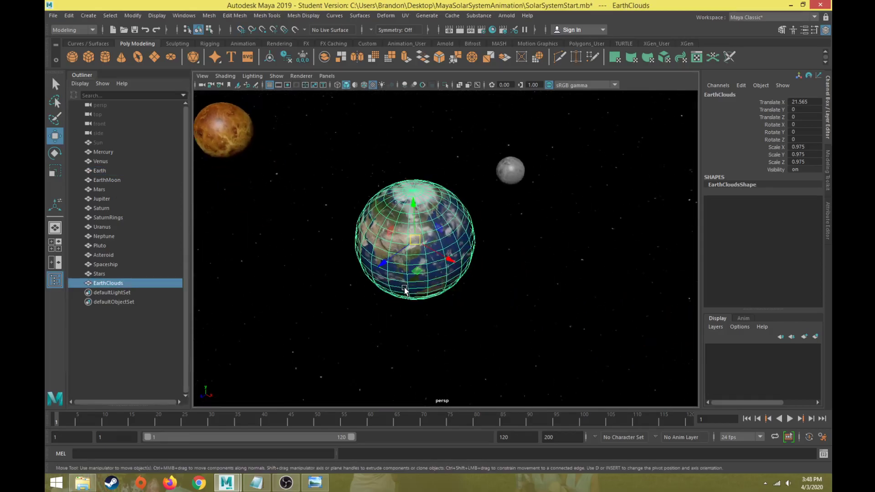
scroll(330, 255, "down", 5)
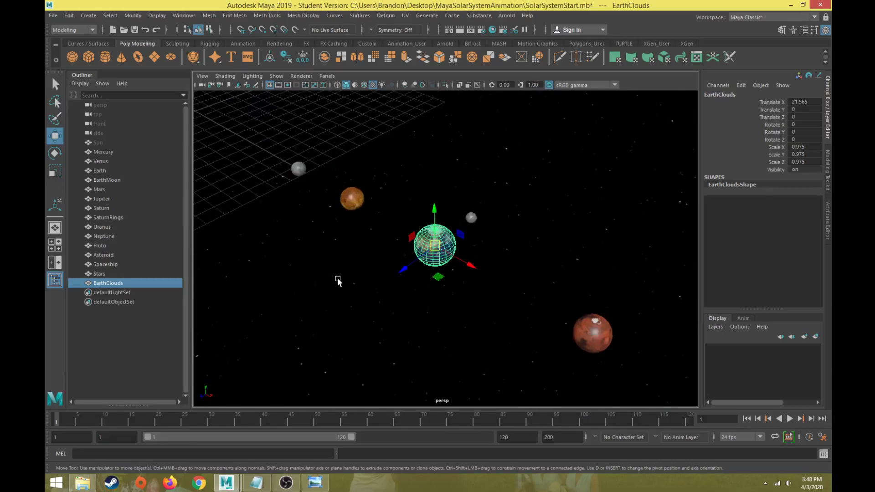
left_click_drag(331, 283, 359, 269, "alt")
left_click(107, 145)
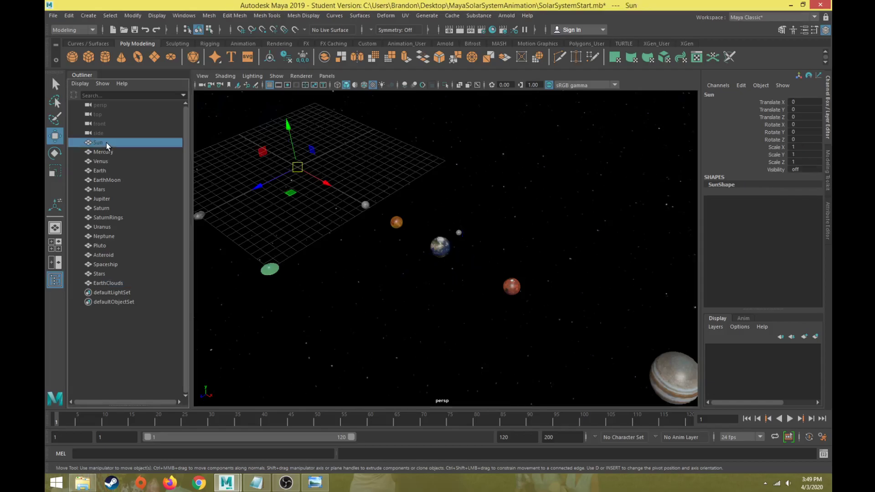
Unhide the Sun with Shift+H, then inspect Mercury, Venus, Earth's clouds, Mars and Jupiter
key("shift+h")
left_click(366, 205)
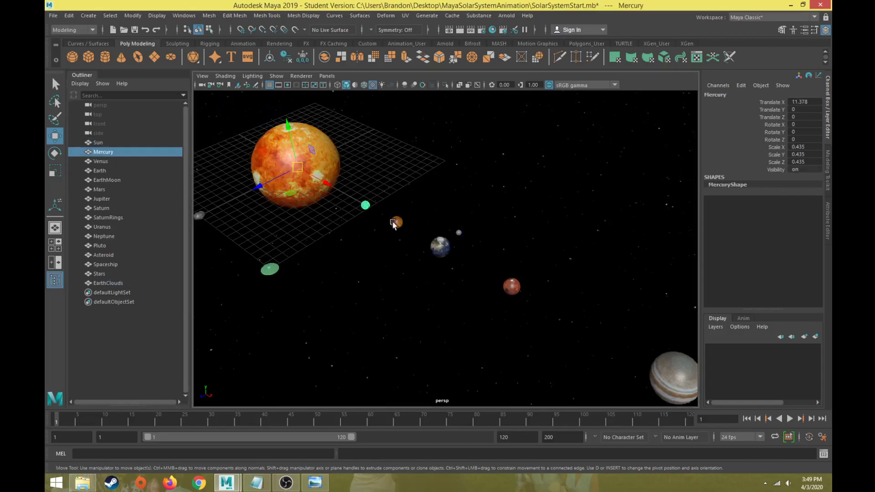
left_click(396, 222)
left_click(440, 246)
left_click(511, 286)
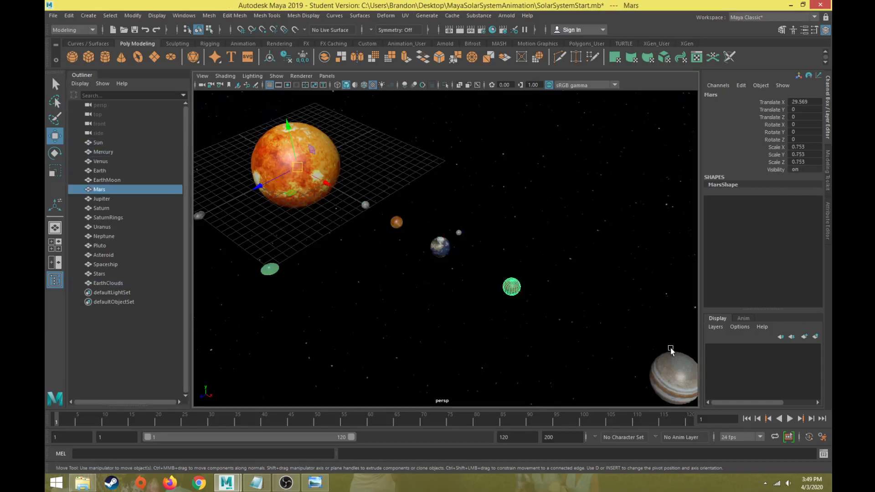
left_click(674, 372)
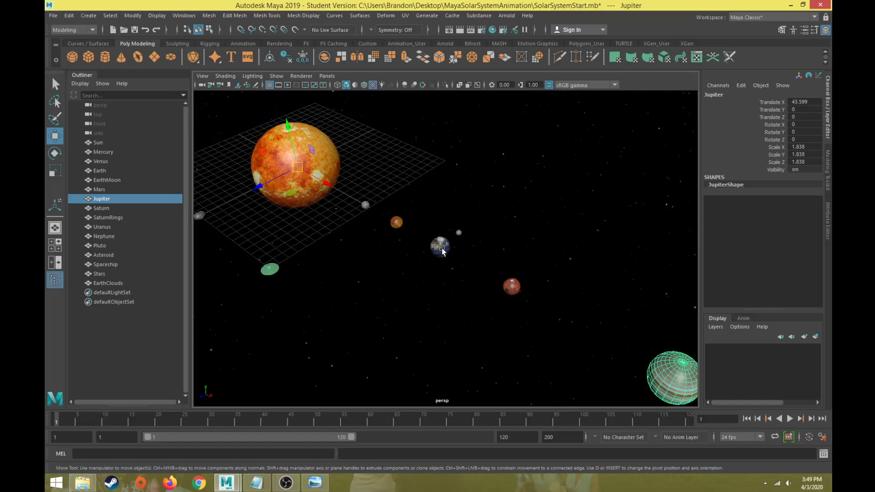
scroll(468, 275, "up", 10)
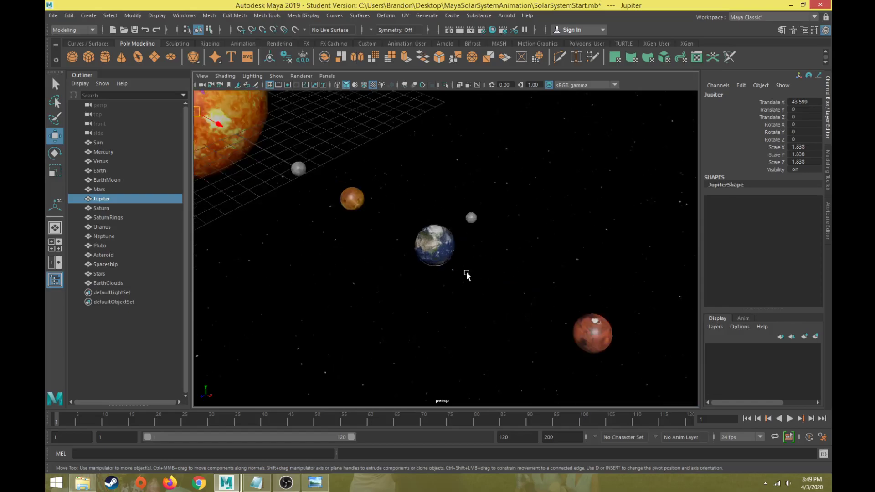
Select EarthClouds, then Earth, and press P to make the clouds a child of Earth
left_click(447, 233)
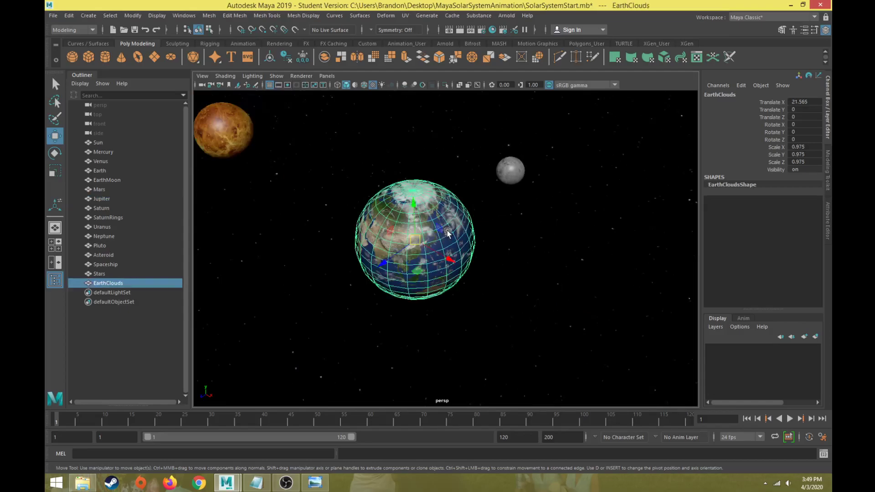
left_click(513, 174)
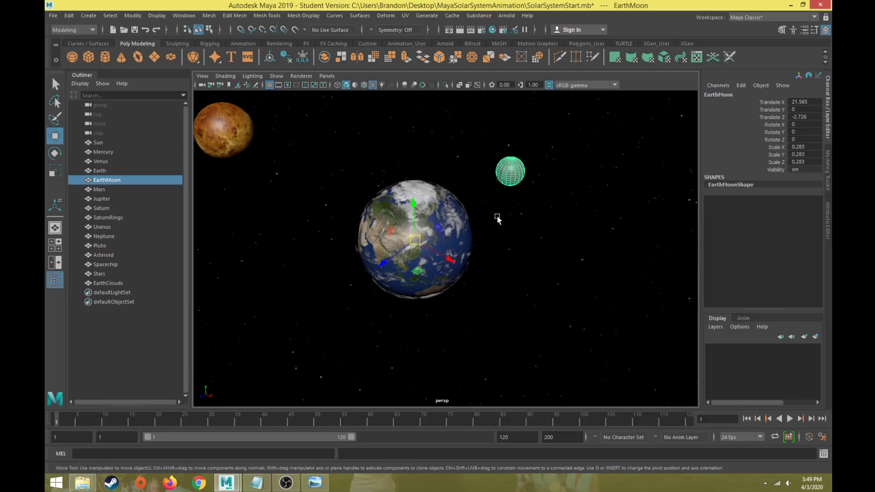
left_click(119, 284)
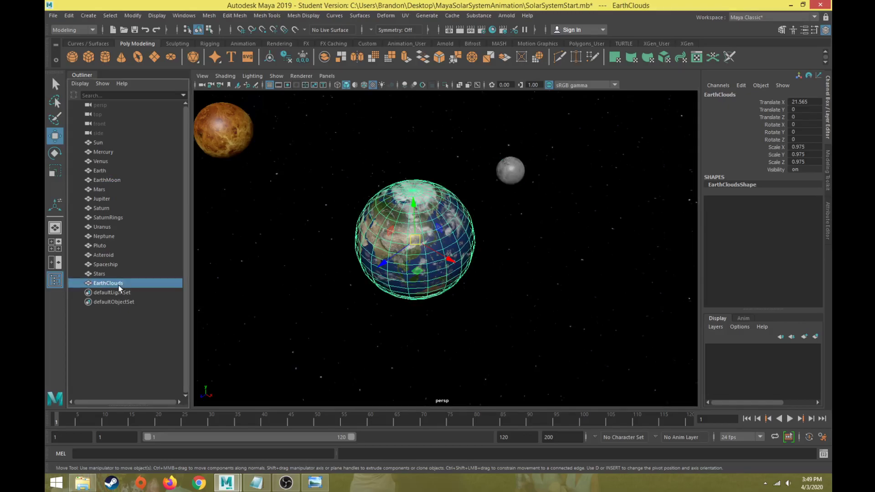
left_click(104, 171, "ctrl")
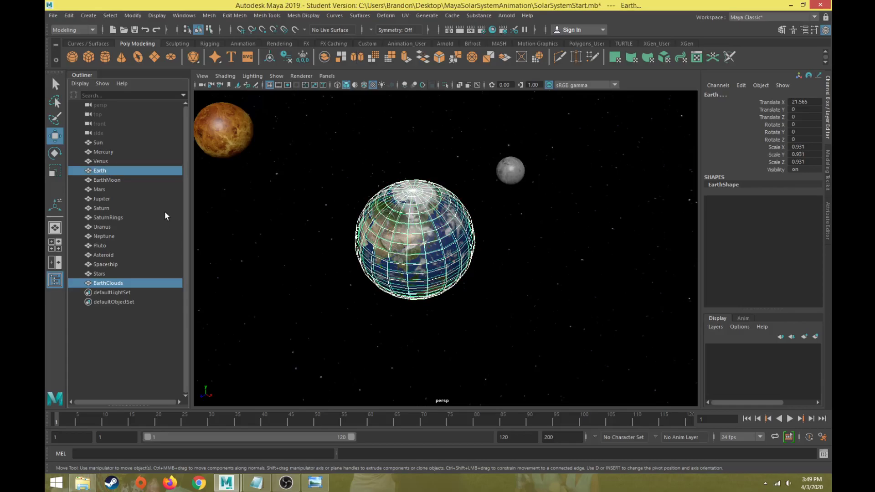
key("p")
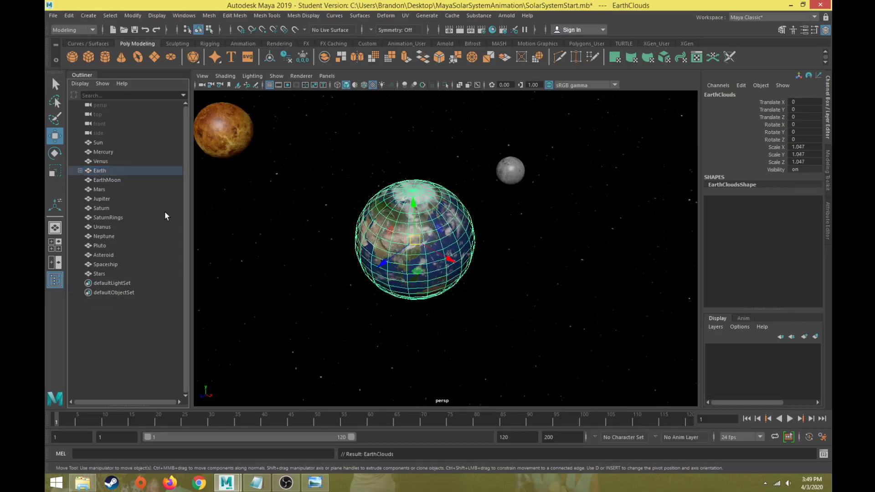
left_click(80, 171)
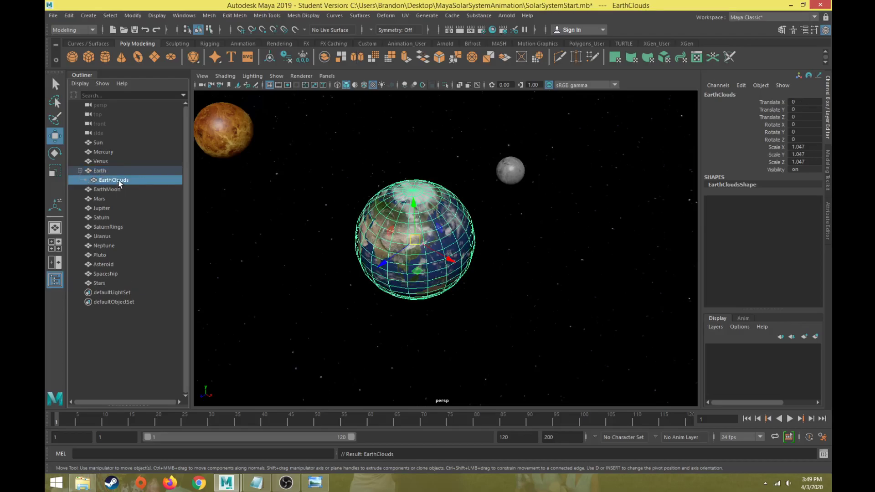
left_click(101, 173)
scroll(389, 296, "down", 6)
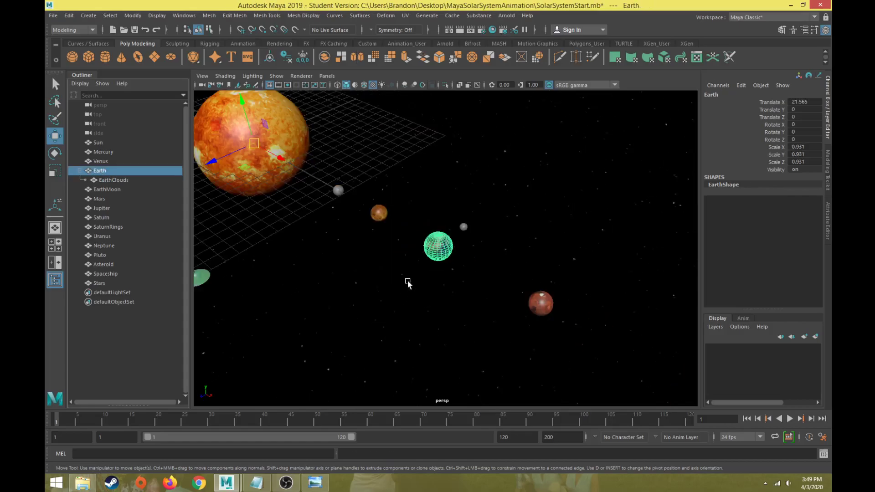
key("e")
scroll(305, 203, "up", 2)
scroll(306, 203, "down", 2)
middle_click_drag(306, 203, 338, 221, "alt")
left_click_drag(313, 168, 317, 197)
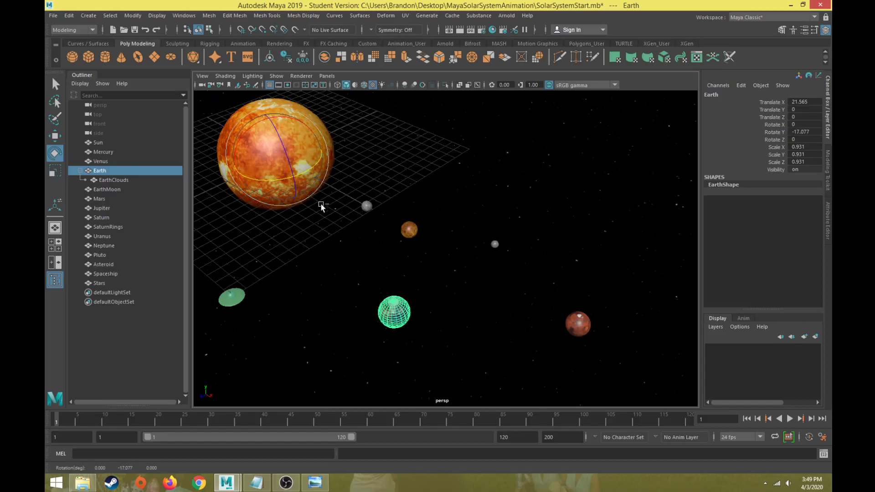
key("ctrl+z")
left_click(143, 181)
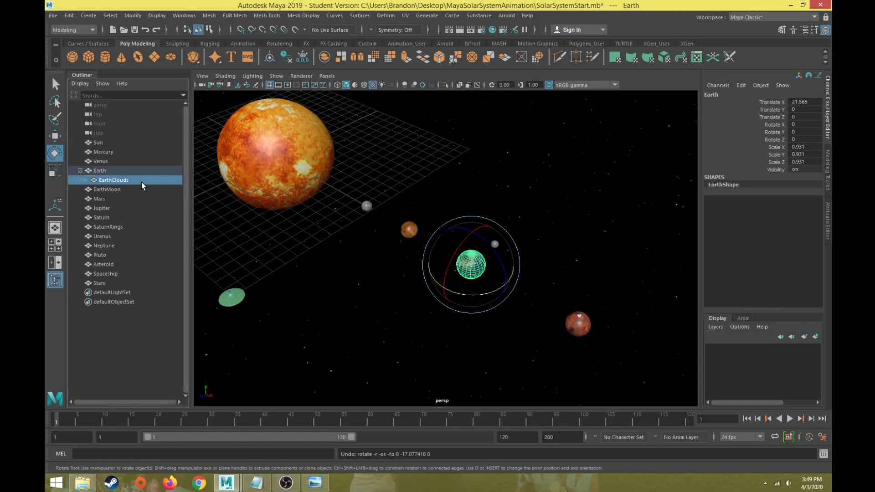
key("f")
scroll(458, 307, "up", 5)
middle_click_drag(457, 305, 402, 270, "alt")
left_click_drag(395, 259, 458, 246)
middle_click_drag(459, 245, 412, 255)
key("ctrl+z")
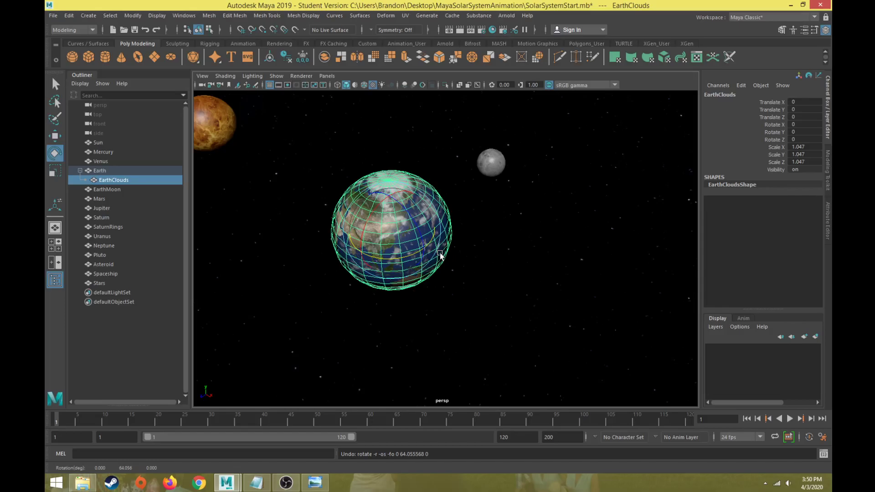
Parent EarthMoon under Earth with P
left_click(488, 174)
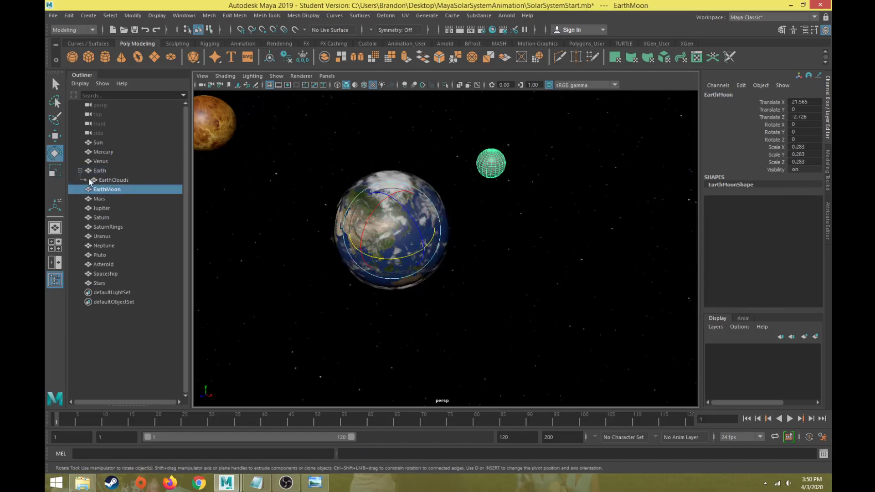
left_click(103, 171, "ctrl")
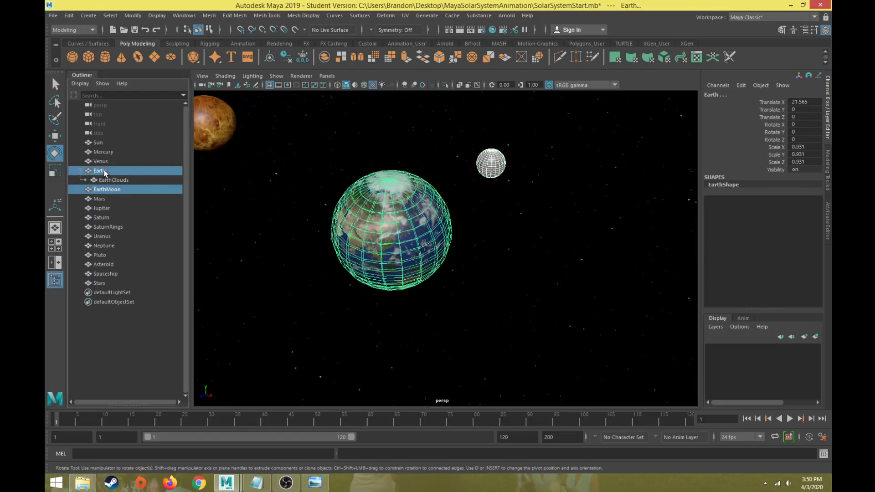
key("p")
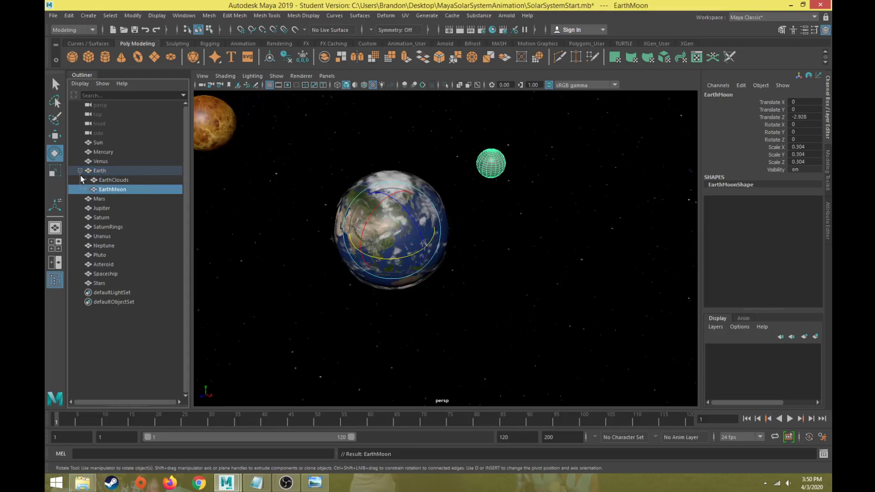
Rotate Earth to check it swings around the Sun with its clouds
left_click(105, 171)
scroll(331, 270, "down", 10)
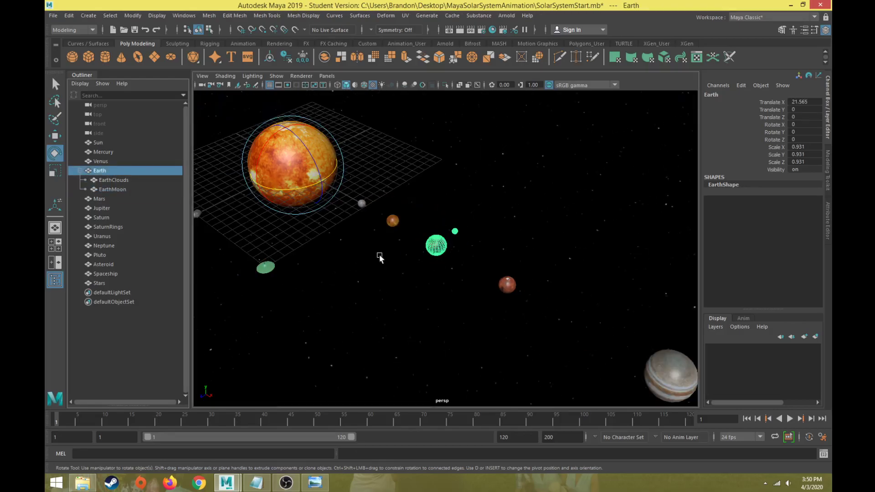
left_click_drag(331, 172, 559, 320)
scroll(528, 315, "down", 3)
scroll(481, 294, "up", 5)
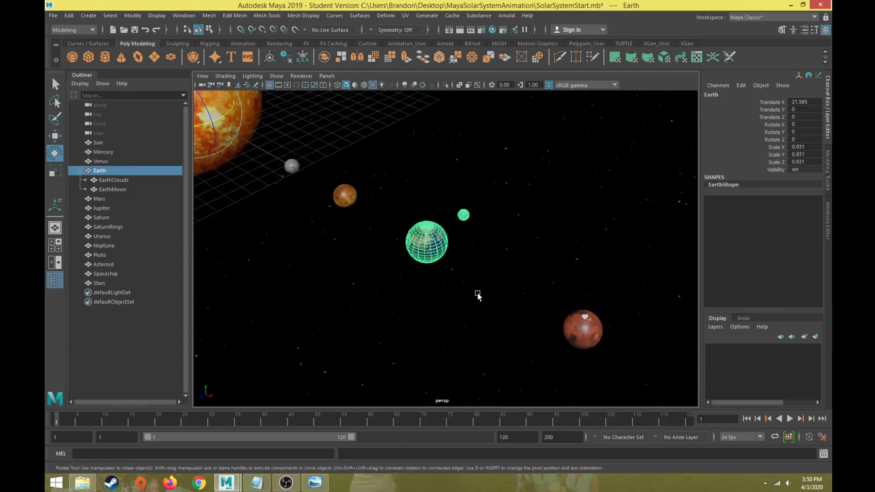
Select EarthMoon and Earth again and re-apply the parenting with P
left_click(115, 189)
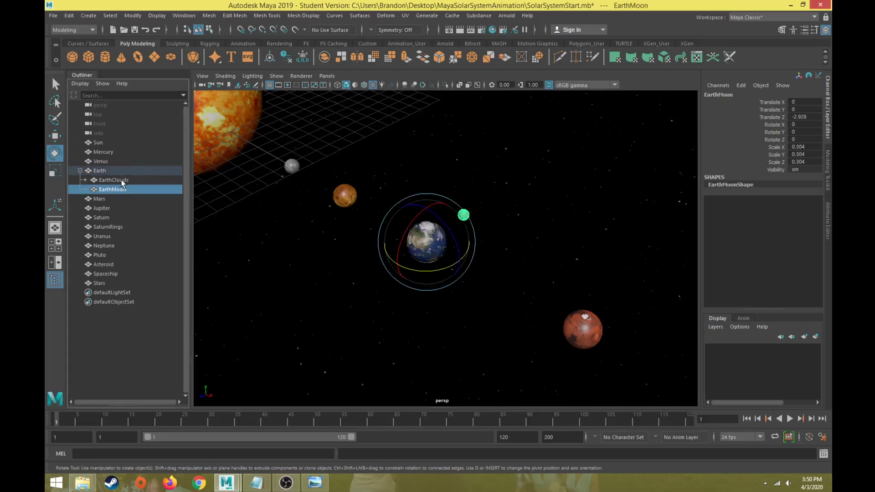
left_click(119, 171, "ctrl")
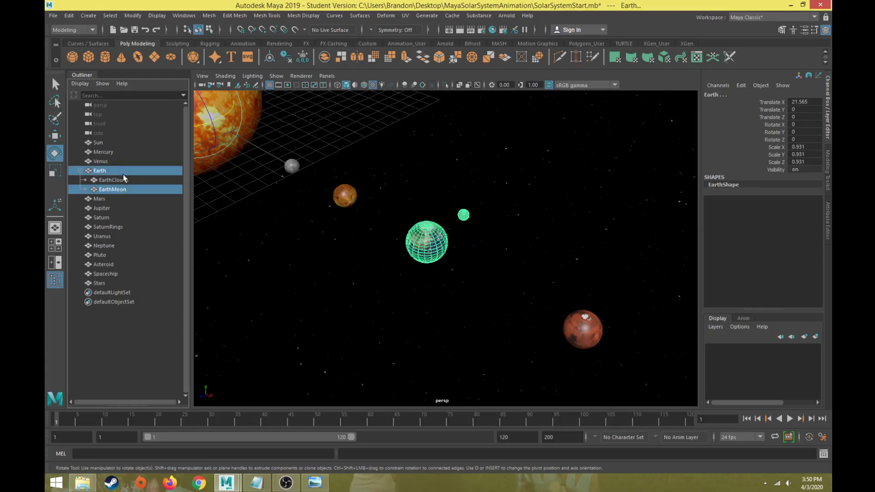
key("p")
Bring Saturn into view and select its rings
scroll(492, 314, "down", 5)
middle_click_drag(495, 289, 348, 214, "alt")
middle_click_drag(469, 286, 413, 274, "alt")
scroll(414, 275, "up", 5)
left_click(404, 265)
Add Saturn to the rings selection and press P to parent SaturnRings under Saturn
scroll(408, 291, "up", 3)
scroll(400, 318, "down", 3)
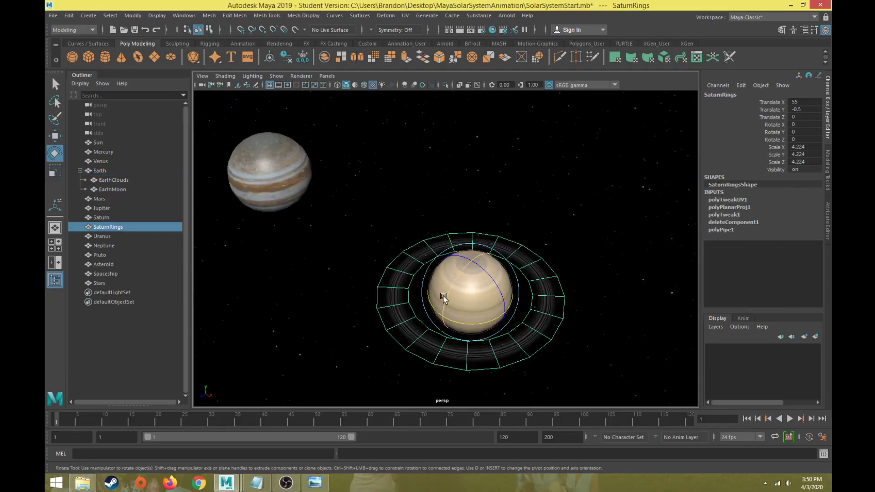
key("q")
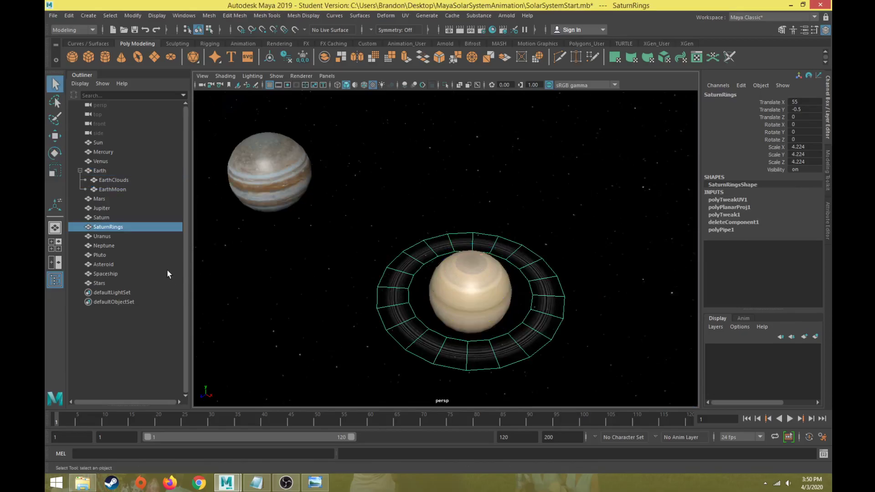
left_click(114, 218, "ctrl")
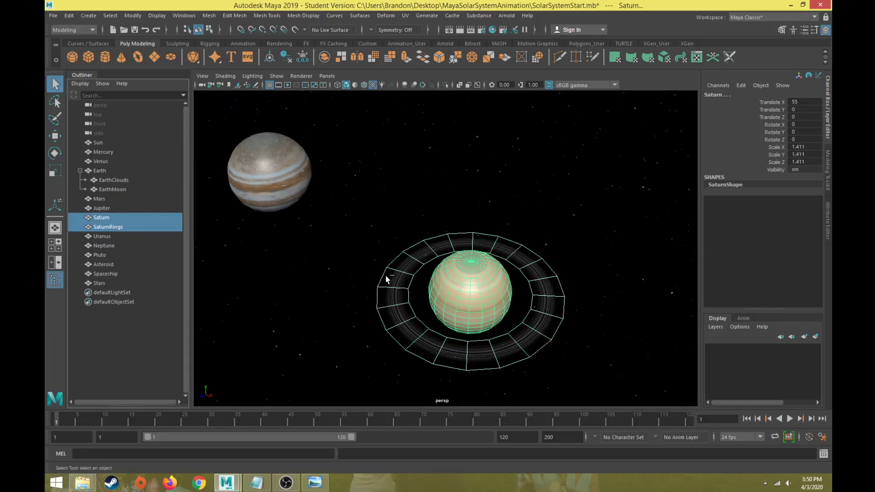
key("p")
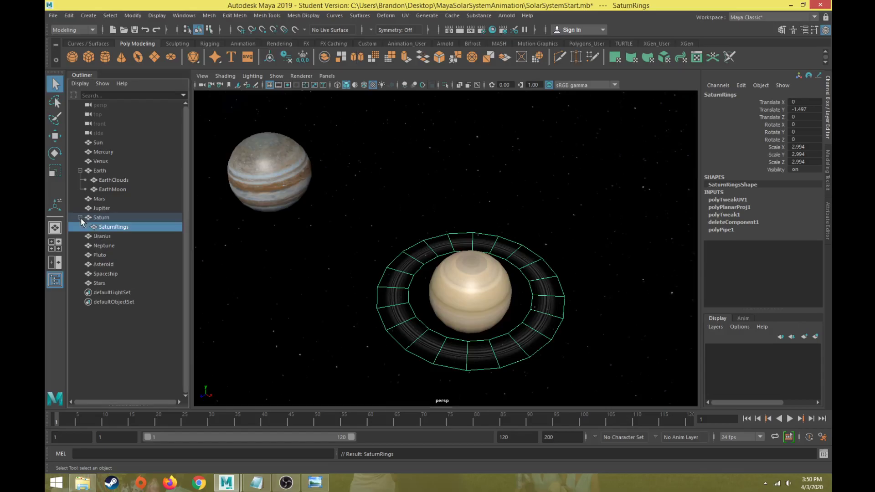
Rotate Saturn to test it orbits the Sun, then undo the rotation
left_click(107, 218)
scroll(399, 282, "down", 10)
key("e")
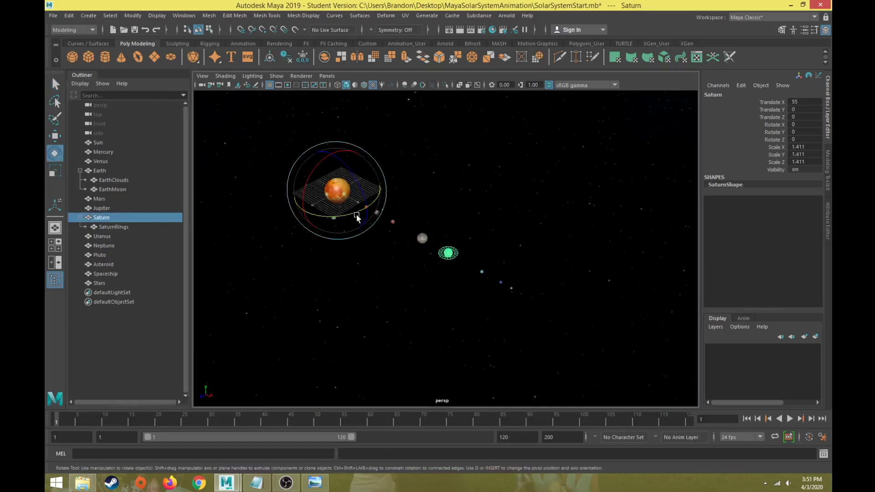
scroll(358, 215, "up", 2)
mouse_move(318, 198)
left_mouse_down()
mouse_move(342, 191)
mouse_move(318, 210)
left_mouse_up()
key("ctrl+z")
key("ctrl+z")
key("ctrl+z")
Zoom out to bring the Sun into view and clear the selection
scroll(409, 305, "up", 1)
scroll(409, 305, "up", 2)
scroll(375, 240, "up", 4)
middle_click_drag(271, 181, 490, 289, "alt")
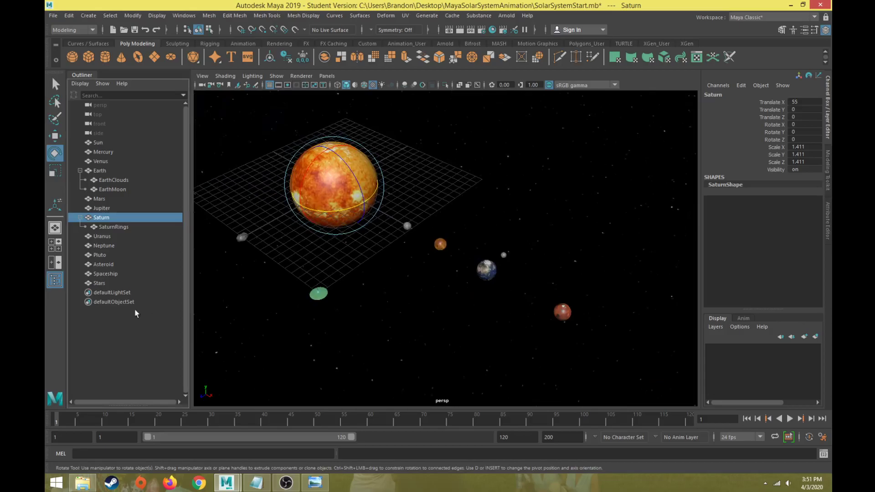
left_click(142, 309)
Select Mercury, then Earth, and move the view toward the spaceship
left_click(407, 224)
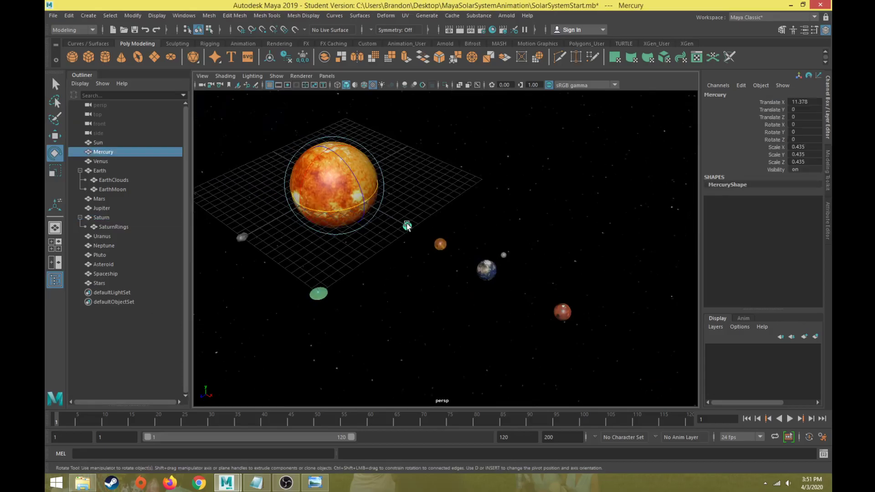
scroll(392, 251, "down", 3)
scroll(391, 251, "down", 1)
scroll(391, 251, "up", 4)
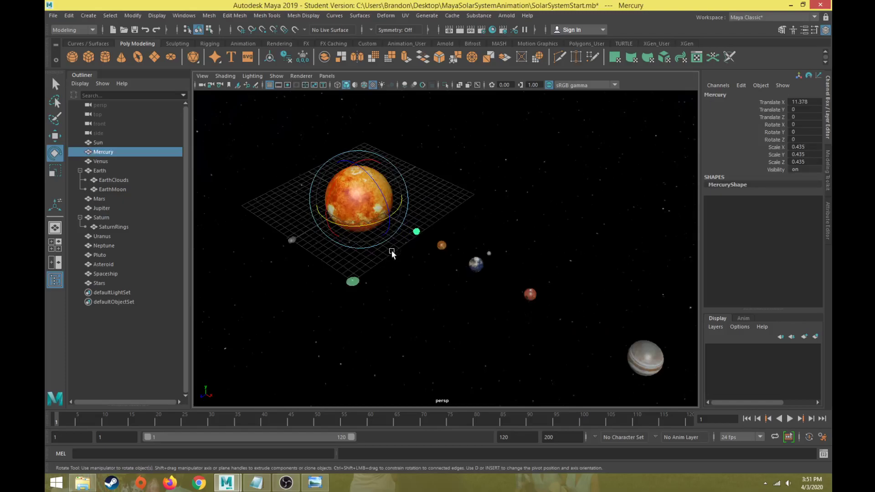
left_click(128, 174)
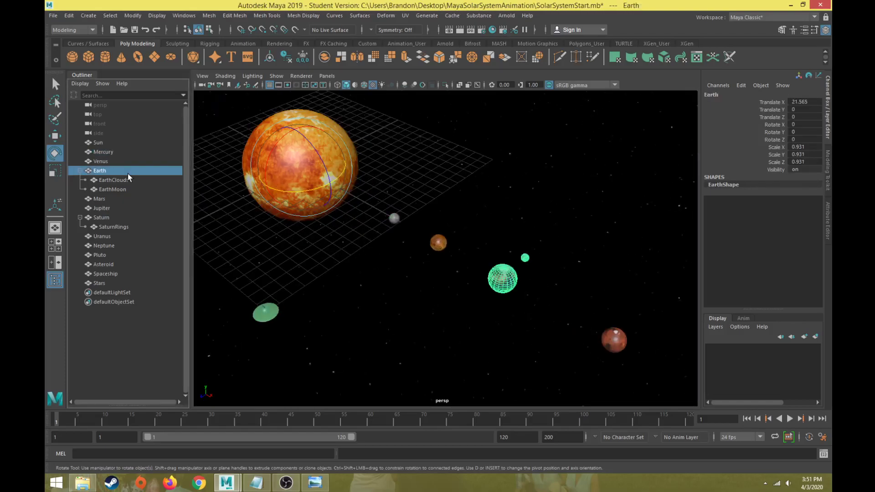
left_click_drag(291, 254, 367, 263, "alt")
middle_click_drag(367, 263, 391, 264, "alt")
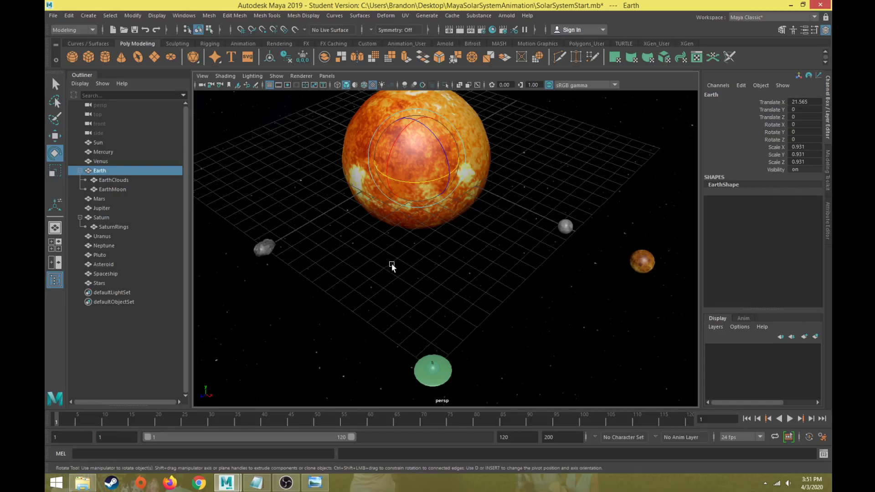
Select the Spaceship and delete its construction history via Edit > Delete by Type > History
left_click(434, 370)
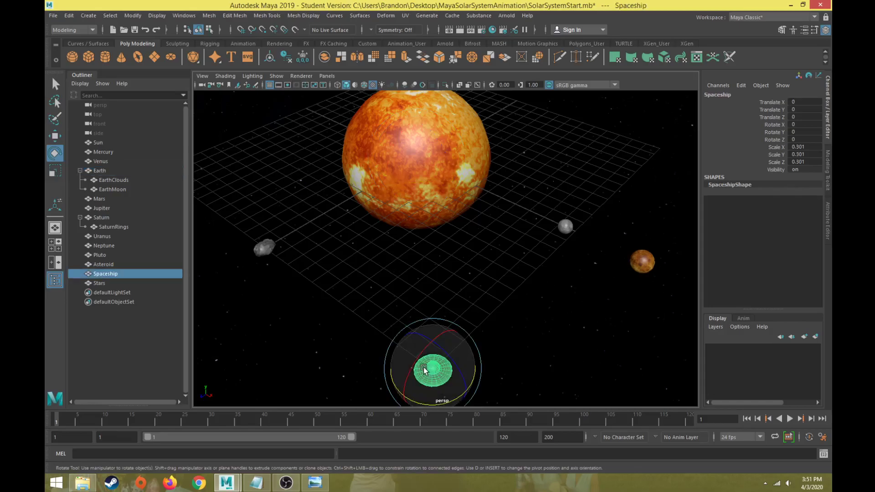
key("f")
left_click_drag(461, 327, 325, 304, "alt")
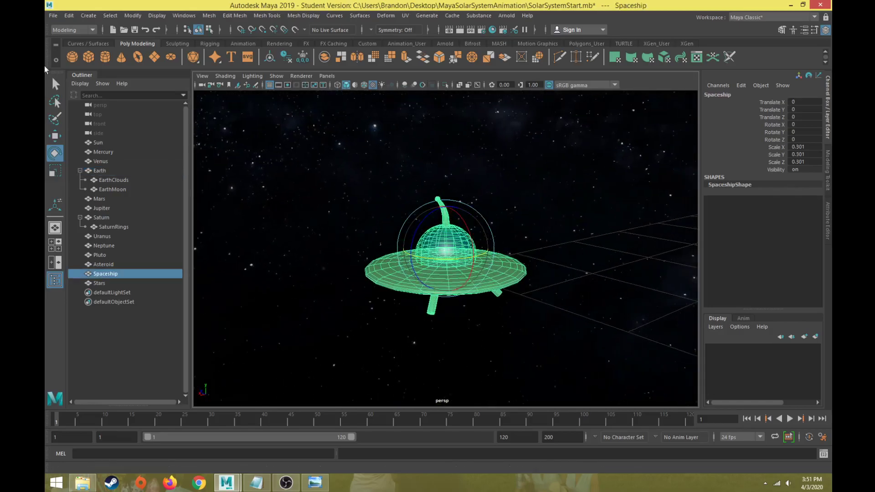
left_click(68, 16)
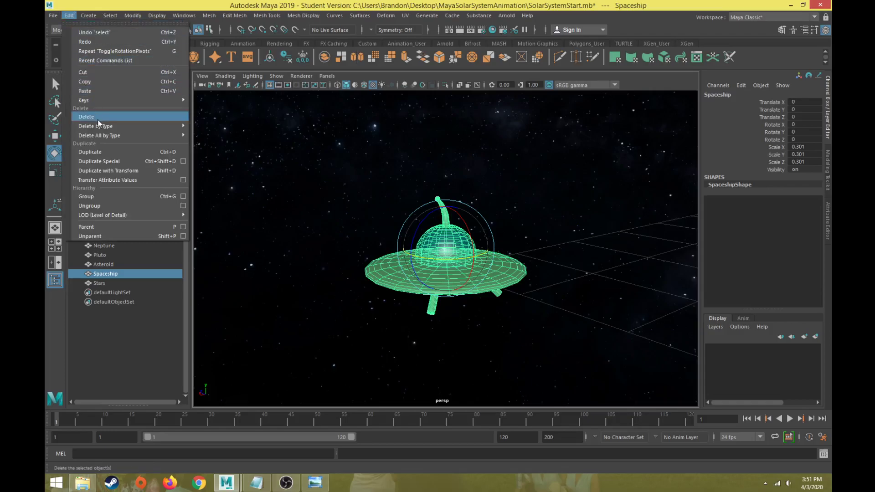
mouse_move(98, 126)
left_click(211, 132)
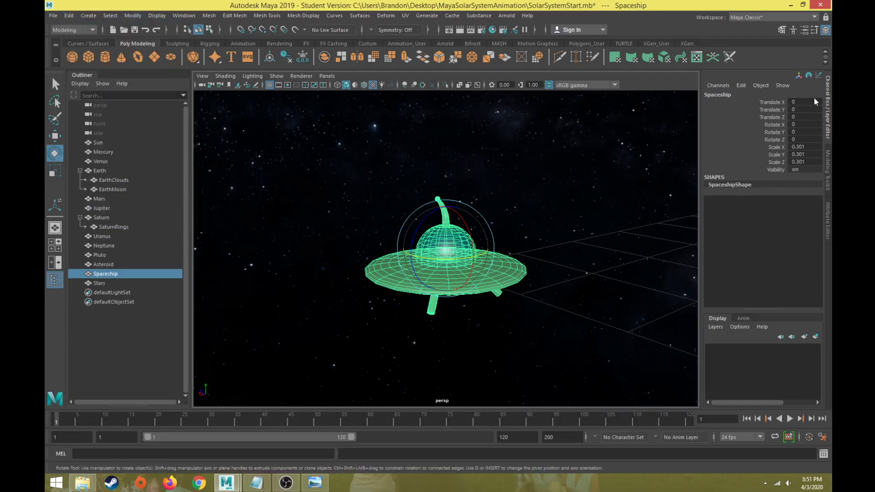
Freeze the Spaceship's transformations so scale reads 1 and translate and rotate read 0
left_click_drag(492, 228, 529, 250, "alt")
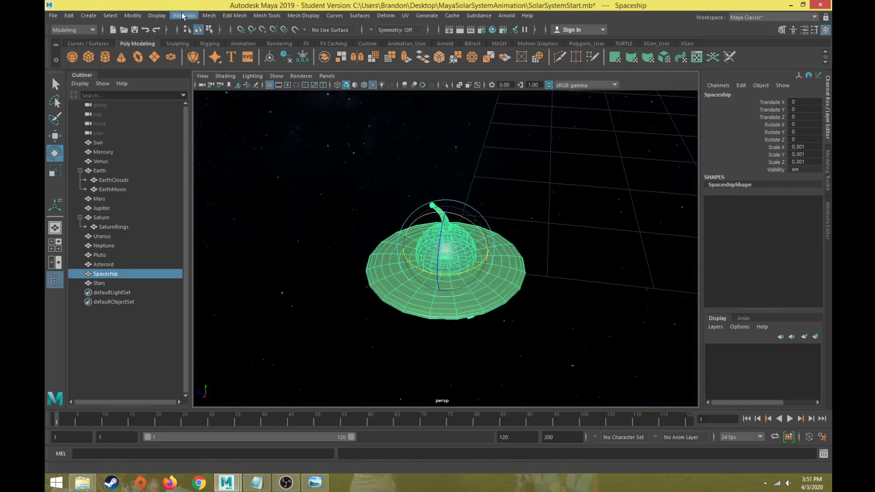
left_click(133, 15)
left_click(169, 60)
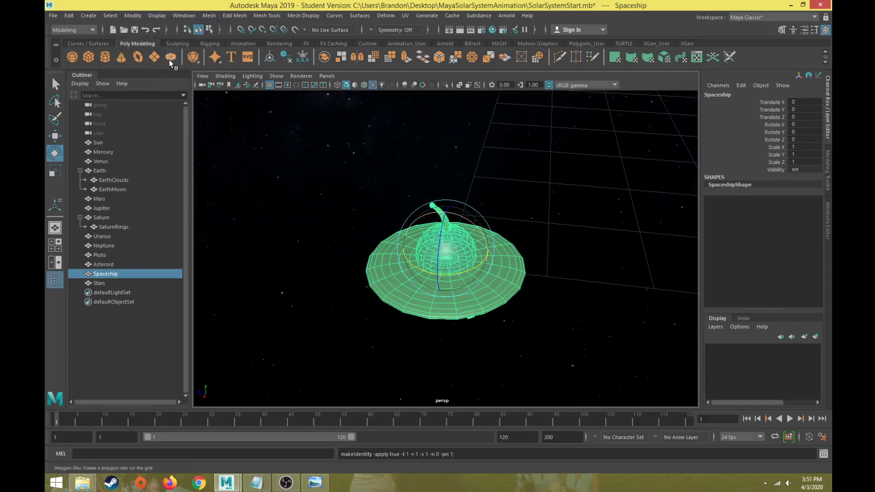
scroll(503, 296, "down", 6)
scroll(500, 297, "up", 3)
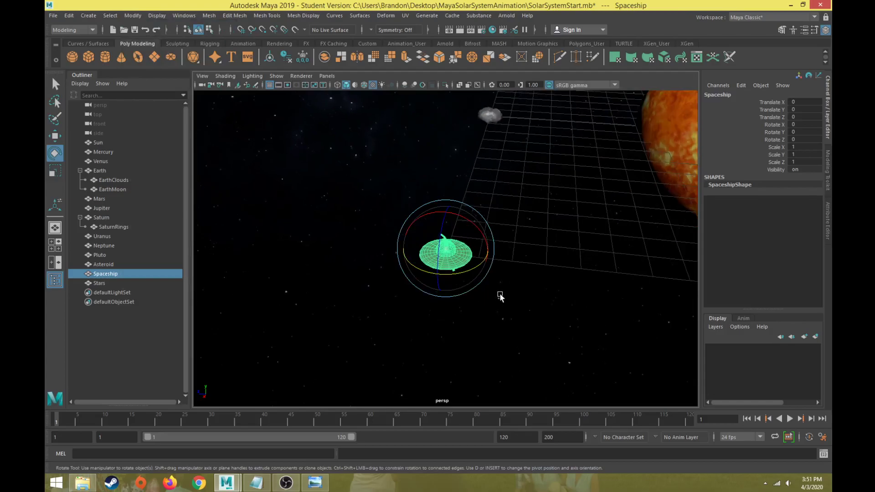
key("w")
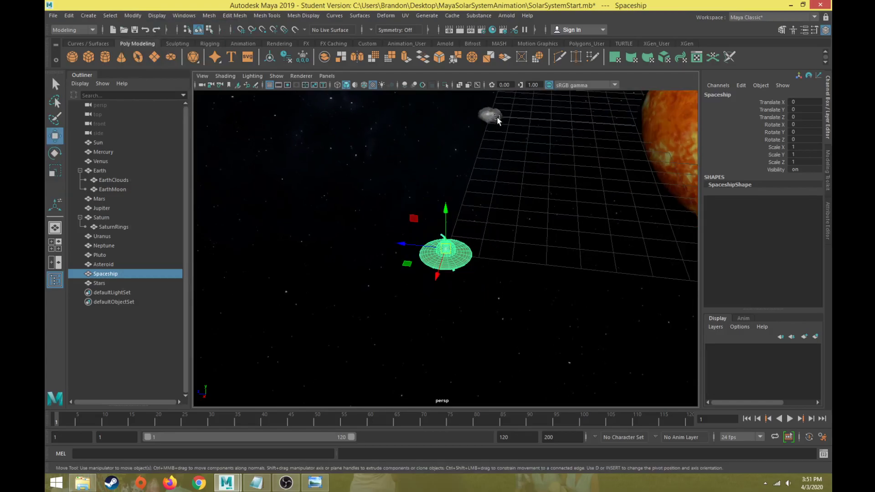
left_click(496, 118)
middle_click_drag(497, 123, 416, 241, "alt")
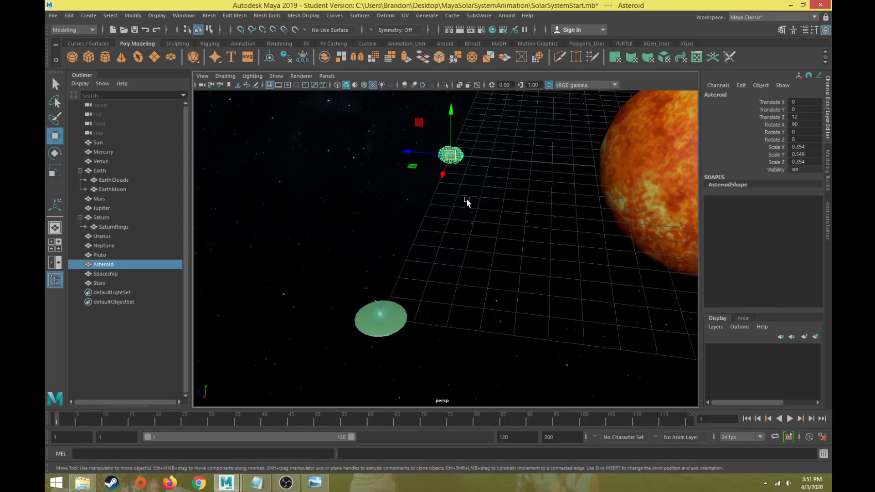
scroll(465, 198, "down", 5)
left_click_drag(449, 230, 516, 226, "alt")
scroll(489, 254, "down", 5)
scroll(489, 261, "up", 4)
scroll(482, 267, "up", 2)
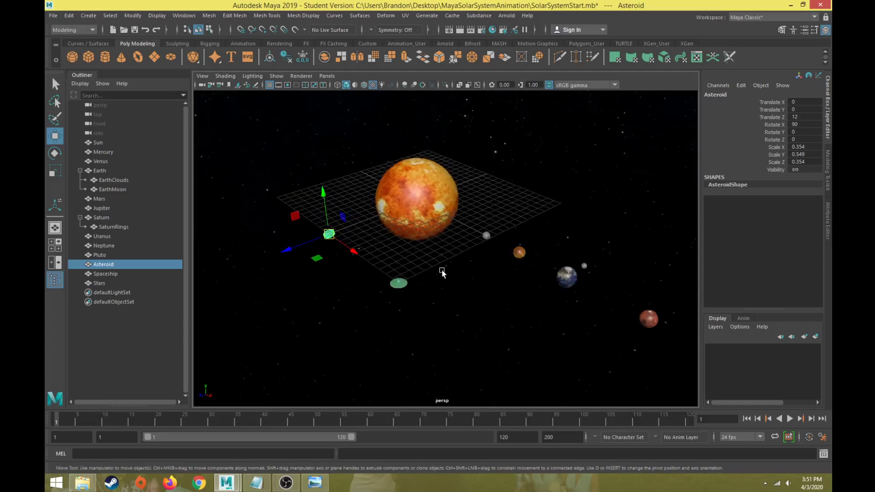
scroll(501, 307, "down", 2)
middle_click_drag(501, 307, 374, 253, "alt")
scroll(399, 253, "down", 2)
scroll(391, 256, "down", 2)
left_click_drag(371, 253, 373, 257, "alt")
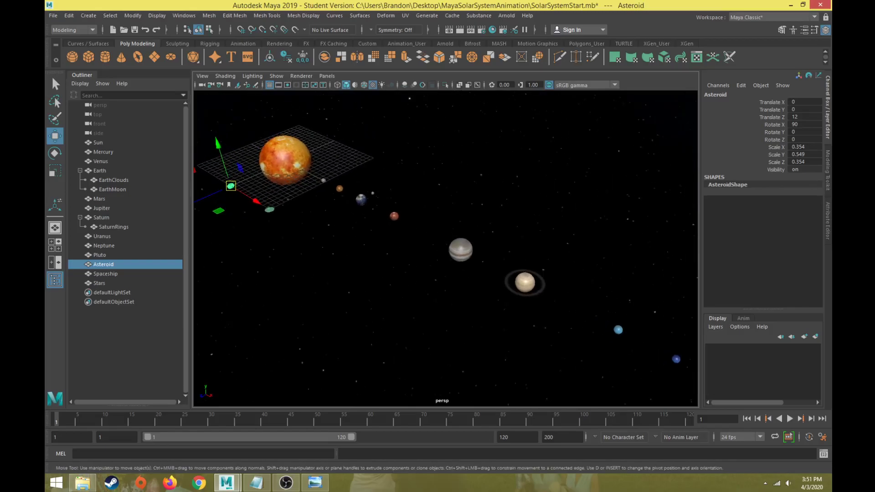